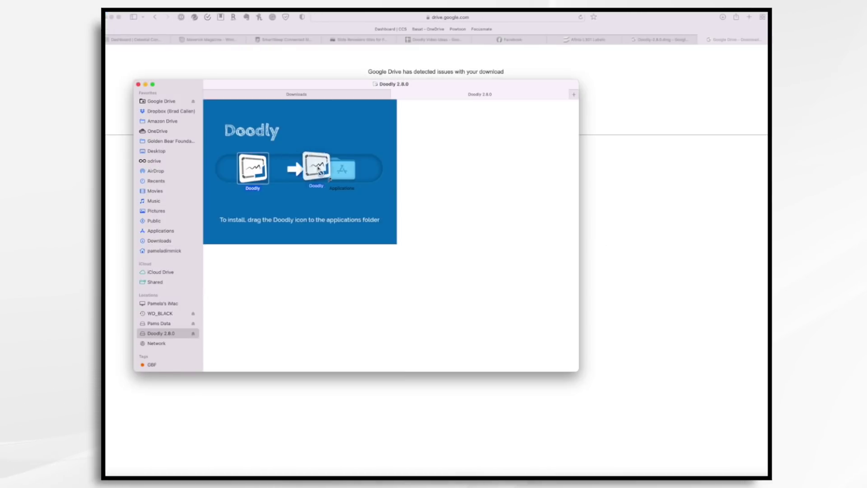
Copy Doodly 2.8.0 into the Applications folder, replacing the existing older version
{"action": "left_click_drag", "start_coordinate": [253, 168], "coordinate": [342, 169]}
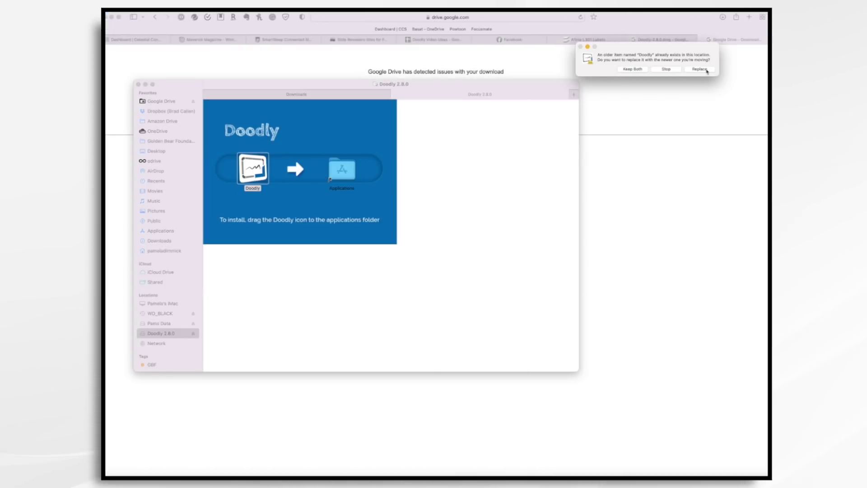
{"action": "left_click", "coordinate": [699, 69]}
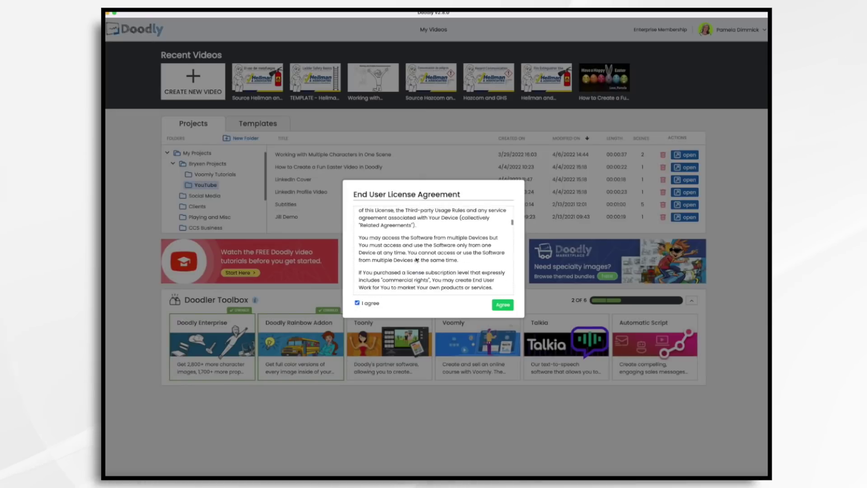
{"action": "scroll", "coordinate": [416, 260], "scroll_direction": "down", "scroll_amount": 15}
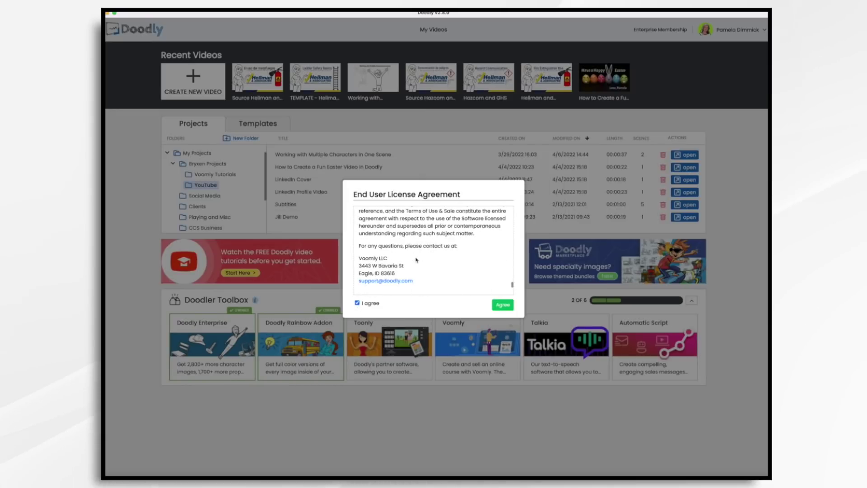
Scroll through the End User License Agreement and accept it
{"action": "left_click", "coordinate": [503, 305]}
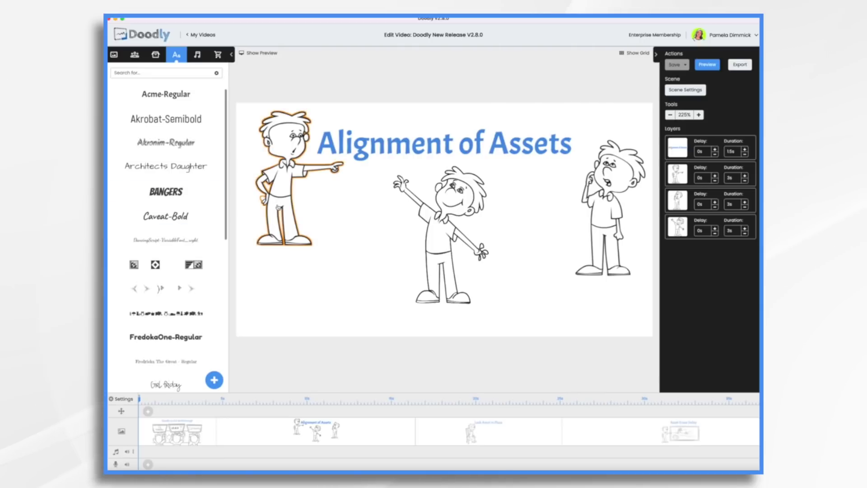
Align the pointing character to the scene's horizontal centre, then its right edge, then vertical middle
{"action": "left_click", "coordinate": [284, 203]}
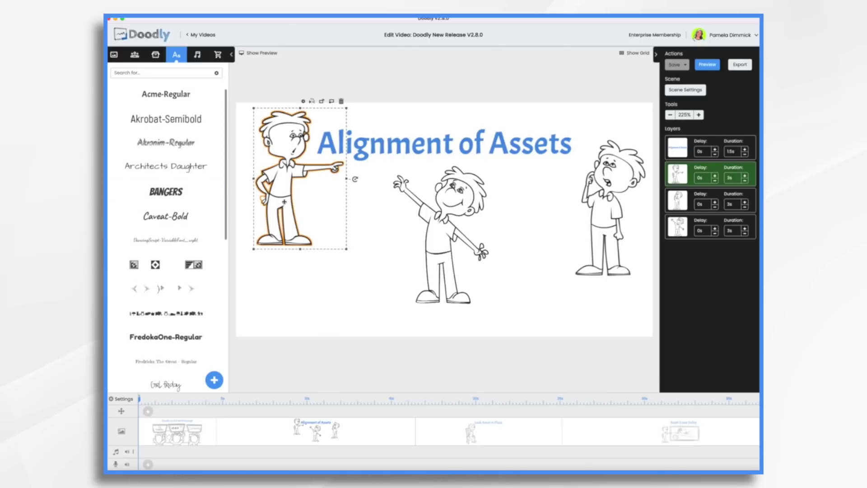
{"action": "right_click", "coordinate": [284, 202]}
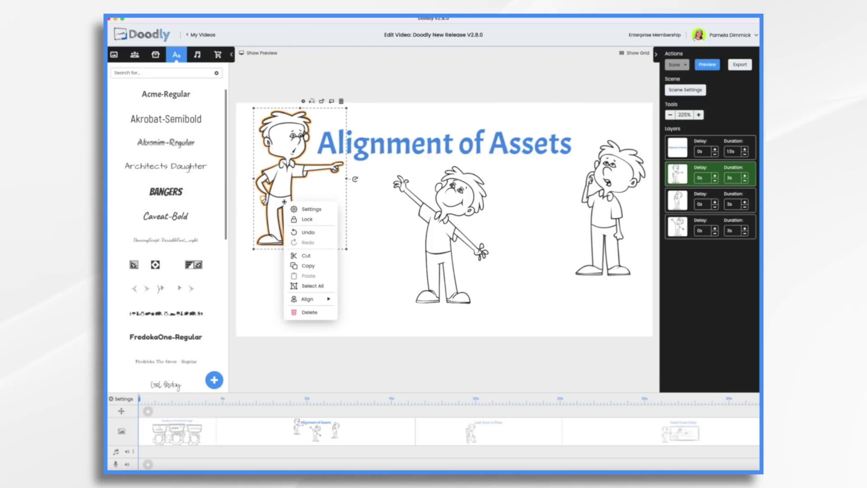
{"action": "mouse_move", "coordinate": [313, 306]}
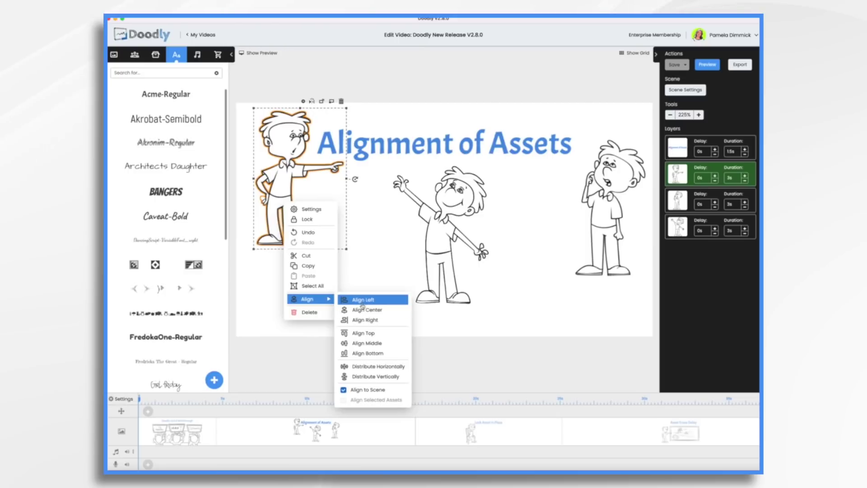
{"action": "left_click", "coordinate": [370, 309]}
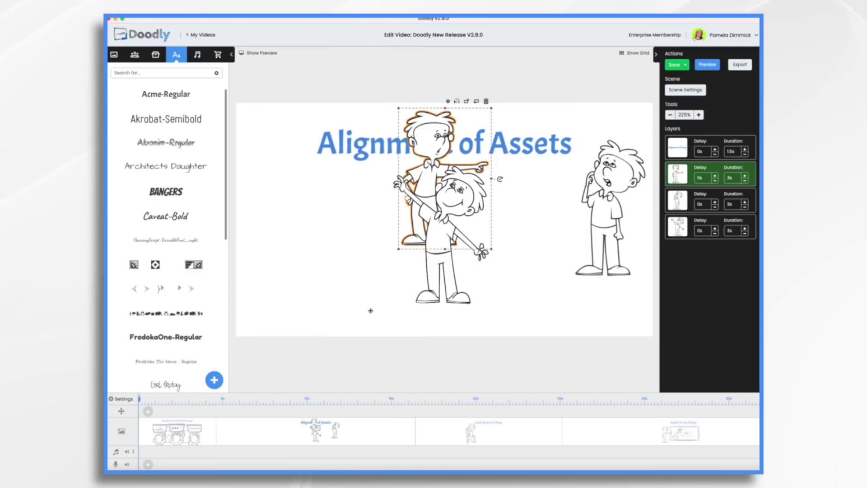
{"action": "right_click", "coordinate": [433, 146]}
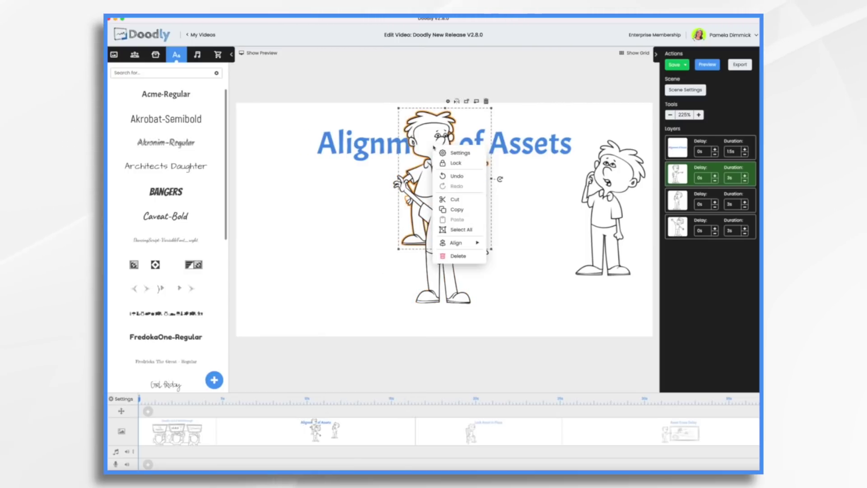
{"action": "mouse_move", "coordinate": [468, 242]}
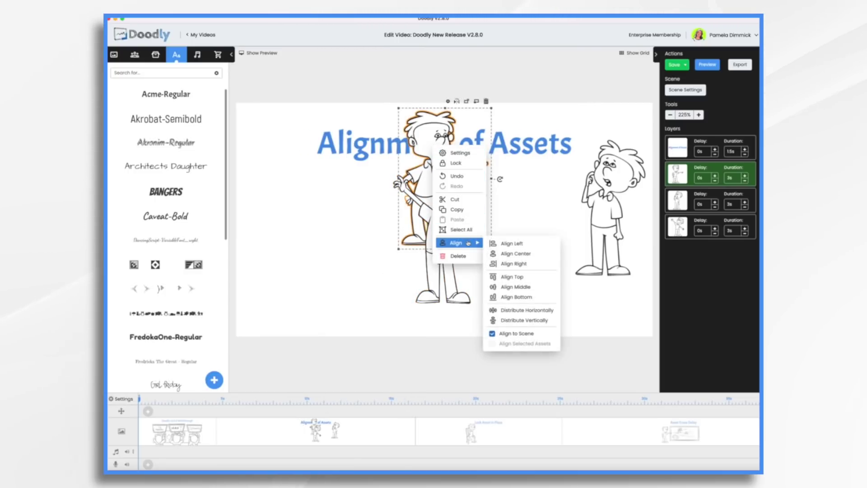
{"action": "left_click", "coordinate": [519, 264]}
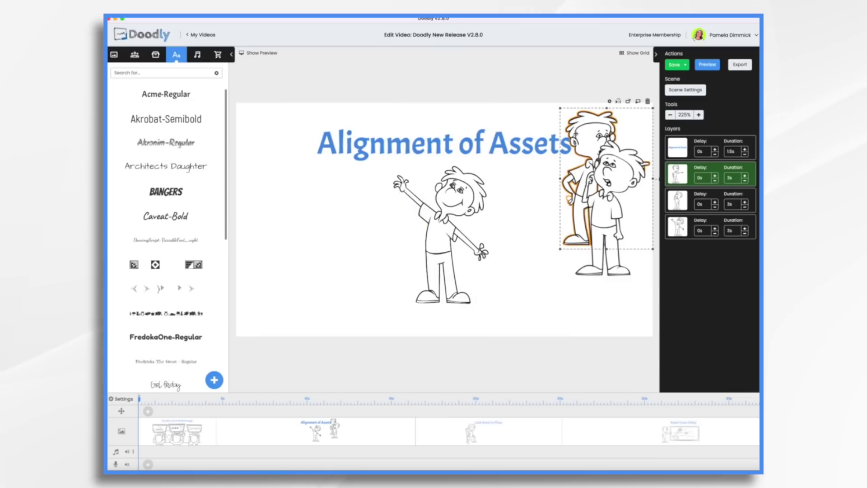
{"action": "right_click", "coordinate": [576, 133]}
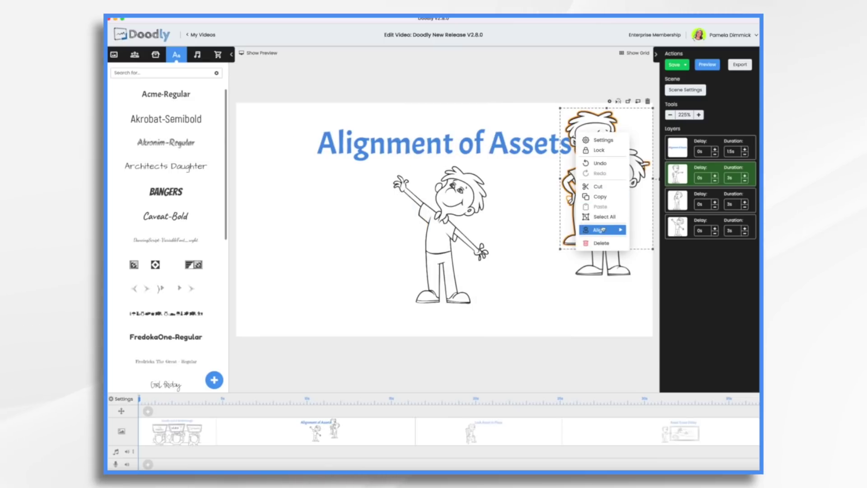
{"action": "mouse_move", "coordinate": [600, 230]}
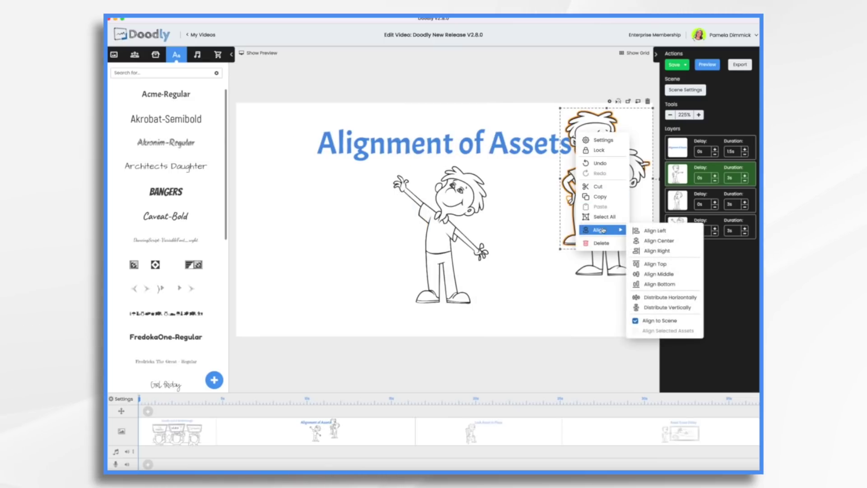
{"action": "left_click", "coordinate": [657, 275]}
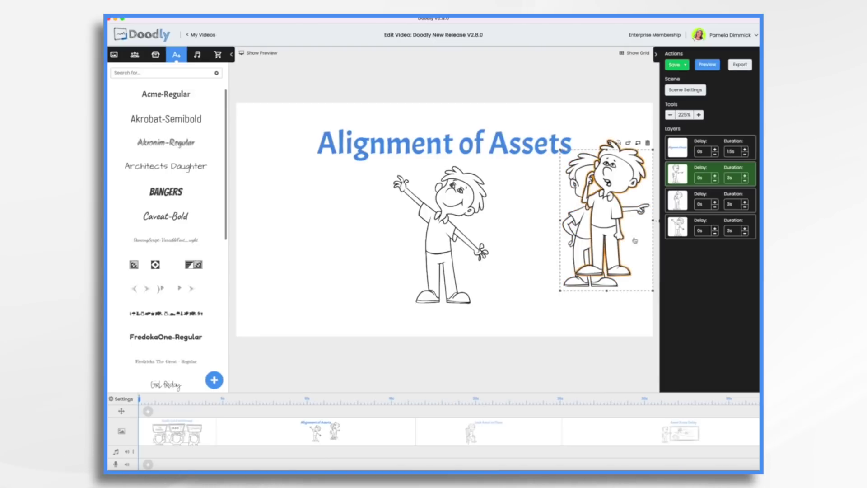
Align the front character to the scene's bottom, then top, then left edge
{"action": "right_click", "coordinate": [623, 219]}
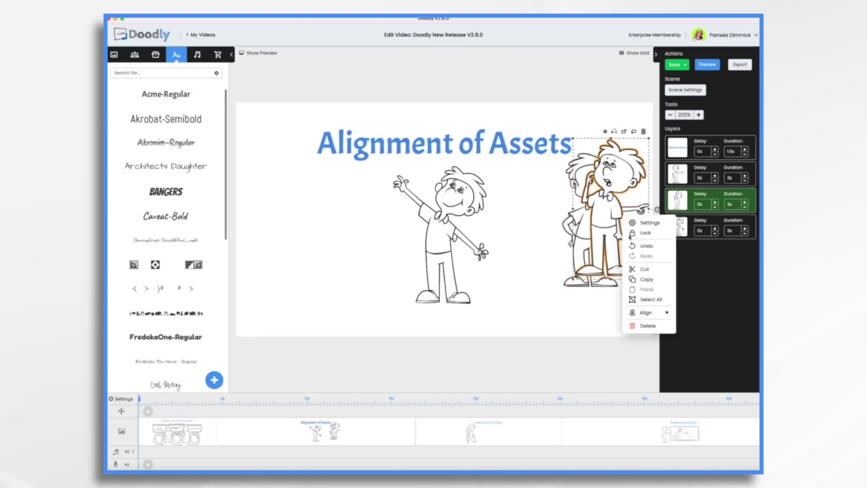
{"action": "mouse_move", "coordinate": [657, 317]}
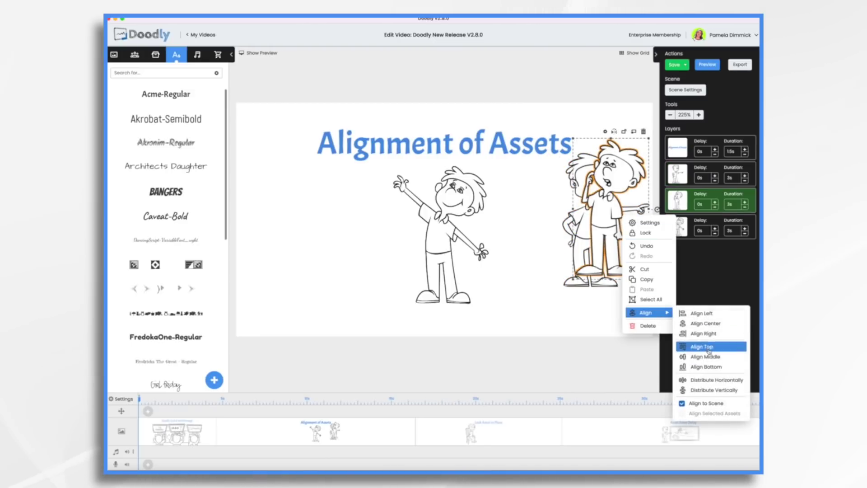
{"action": "left_click", "coordinate": [709, 368]}
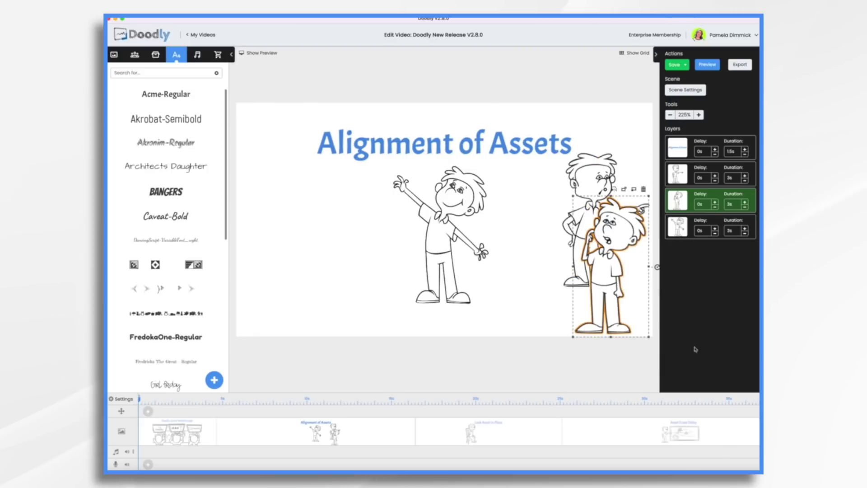
{"action": "right_click", "coordinate": [626, 291]}
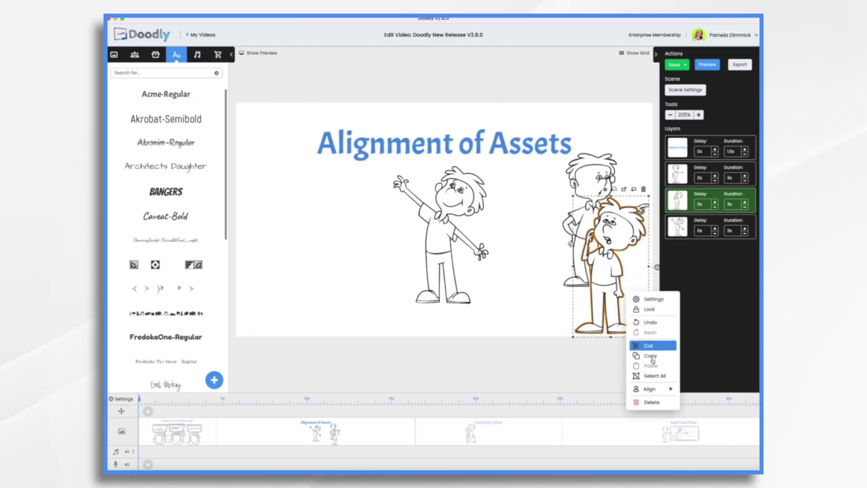
{"action": "mouse_move", "coordinate": [650, 389]}
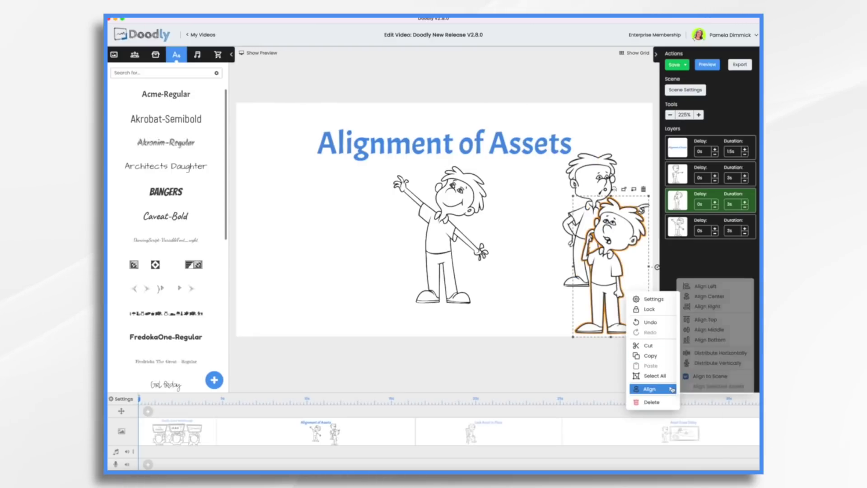
{"action": "left_click", "coordinate": [702, 322]}
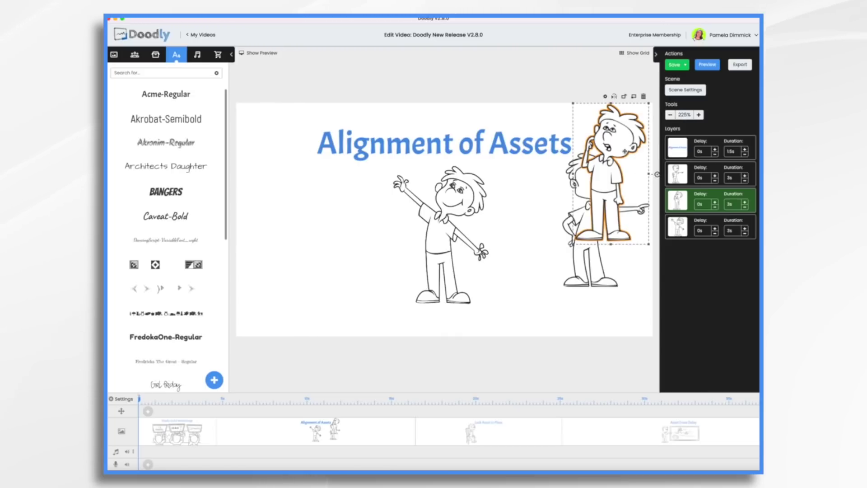
{"action": "right_click", "coordinate": [625, 152]}
{"action": "mouse_move", "coordinate": [651, 249]}
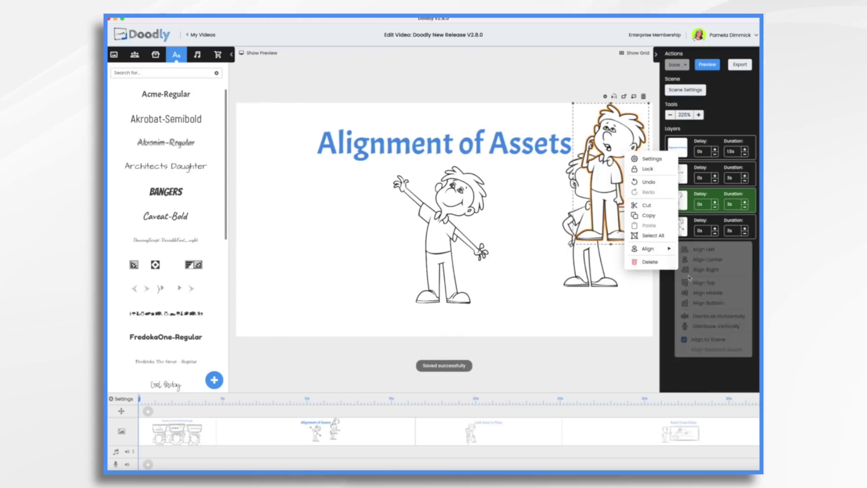
{"action": "left_click", "coordinate": [695, 249]}
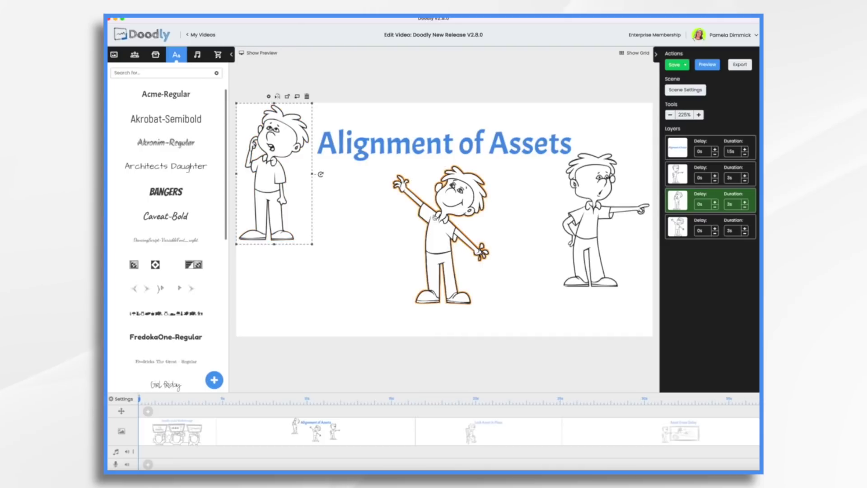
Select all three characters and align them to the scene's bottom, vertical middle and horizontal centre
{"action": "left_click", "coordinate": [447, 226], "text": "shift"}
{"action": "left_click", "coordinate": [588, 226], "text": "shift"}
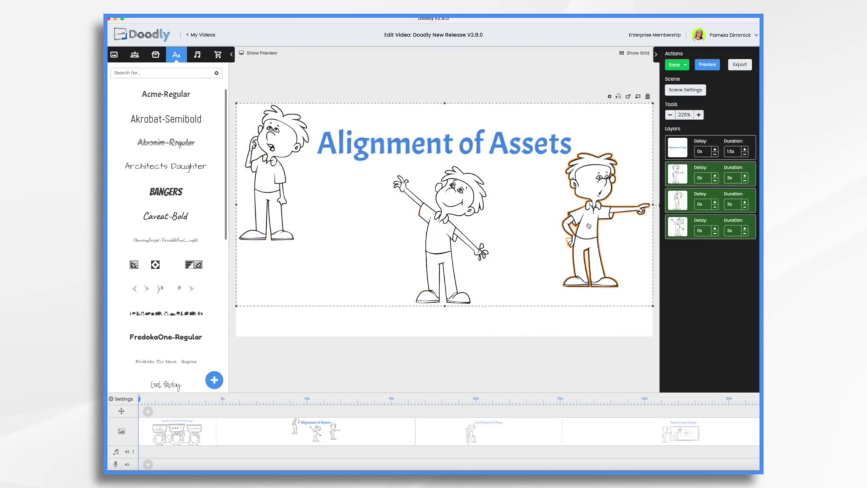
{"action": "right_click", "coordinate": [588, 223]}
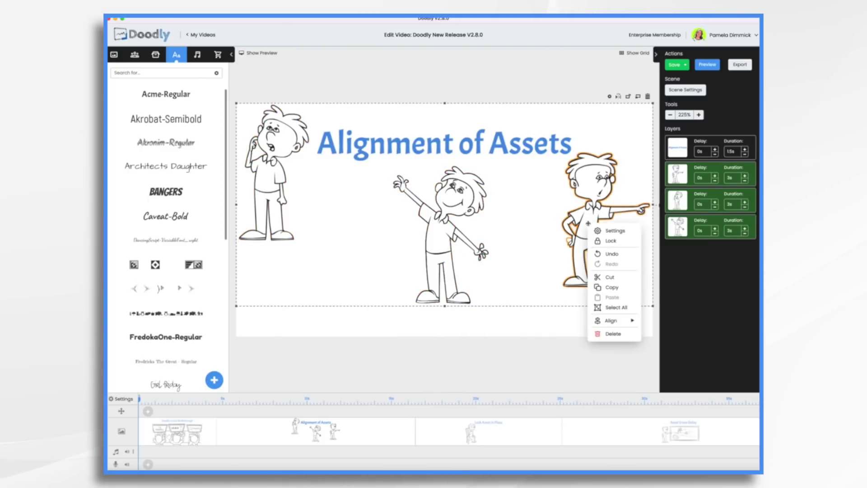
{"action": "mouse_move", "coordinate": [609, 321]}
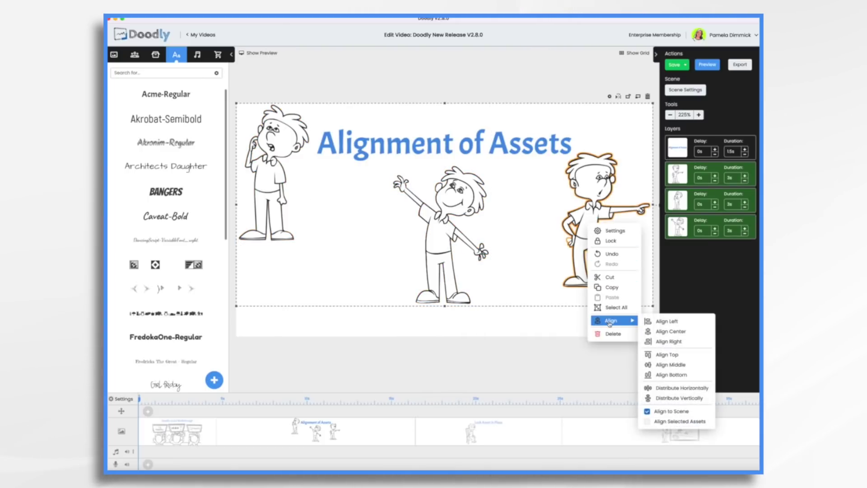
{"action": "left_click", "coordinate": [680, 375]}
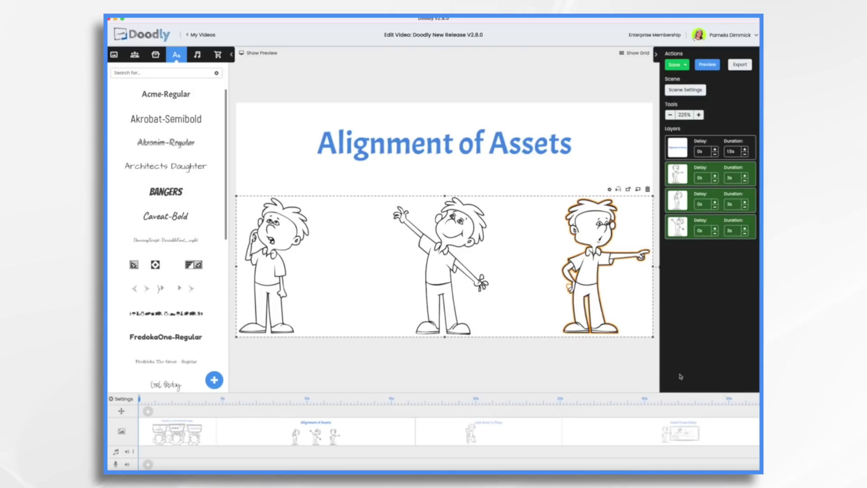
{"action": "right_click", "coordinate": [601, 294]}
{"action": "mouse_move", "coordinate": [628, 391]}
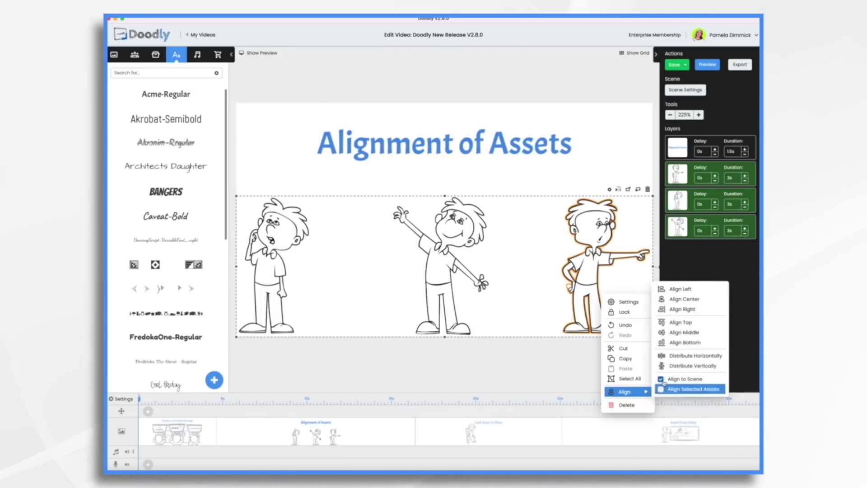
{"action": "left_click", "coordinate": [674, 332]}
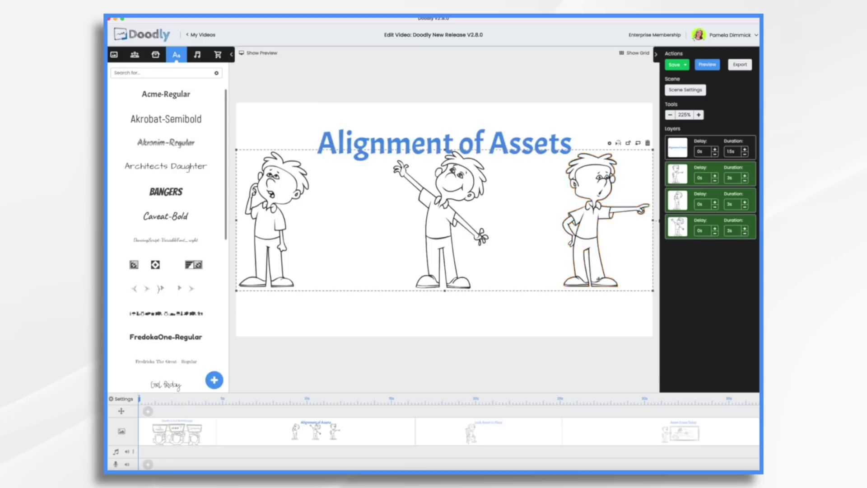
{"action": "right_click", "coordinate": [589, 269]}
{"action": "mouse_move", "coordinate": [628, 363]}
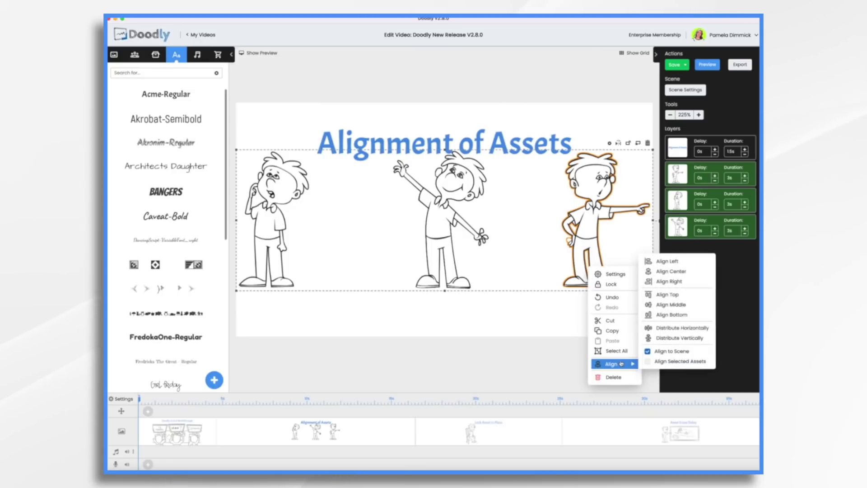
{"action": "left_click", "coordinate": [663, 275]}
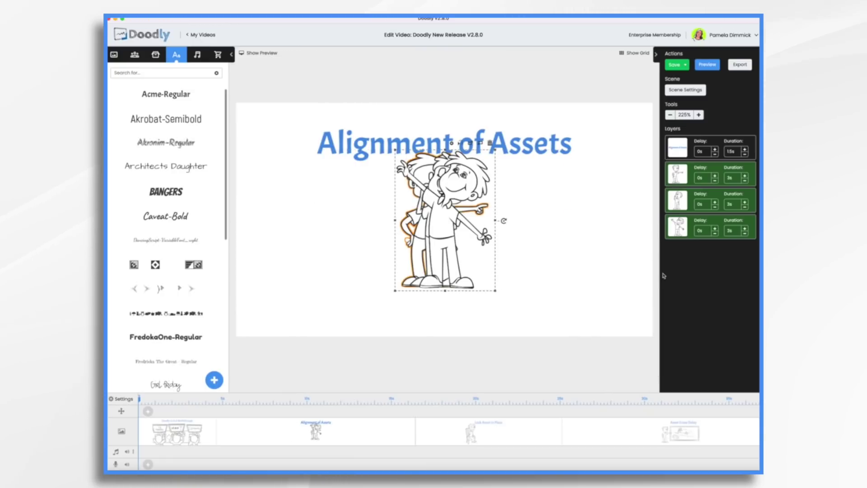
Align the stacked characters to the scene's left edge
{"action": "left_click", "coordinate": [433, 251]}
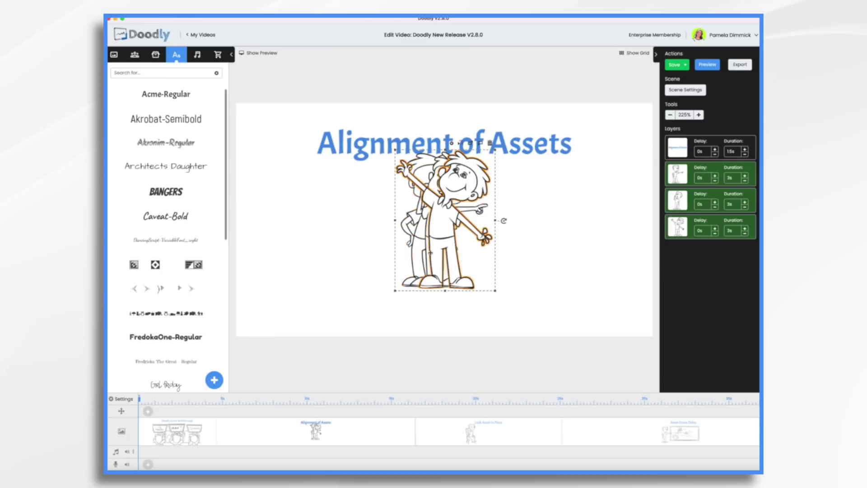
{"action": "right_click", "coordinate": [432, 253]}
{"action": "mouse_move", "coordinate": [478, 348]}
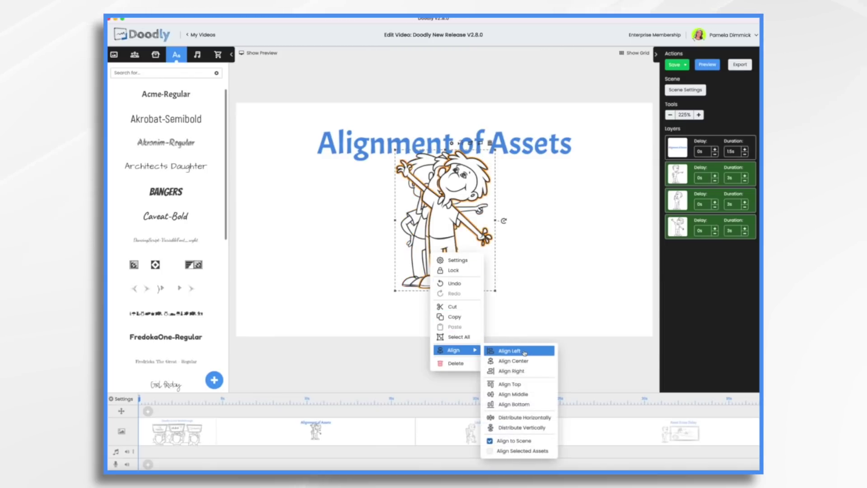
{"action": "left_click", "coordinate": [524, 351]}
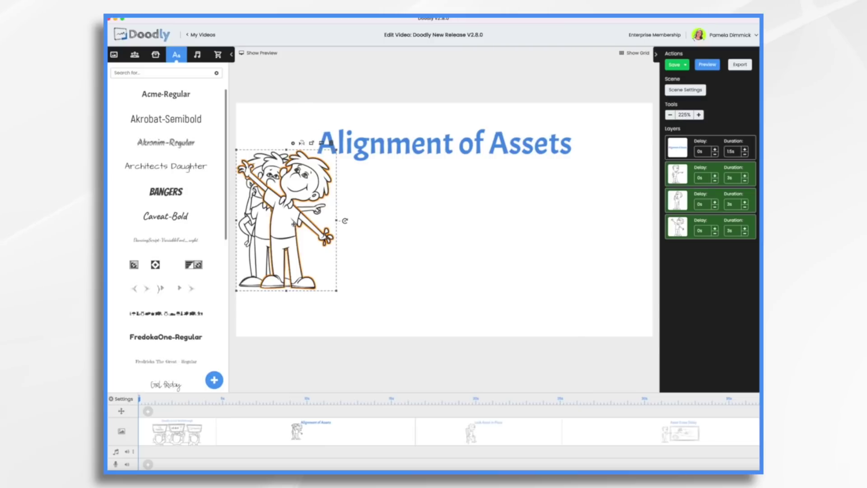
{"action": "right_click", "coordinate": [296, 227]}
Enable Align Selected Assets, restore the characters' spread-out positions and nudge each slightly right
{"action": "mouse_move", "coordinate": [318, 321]}
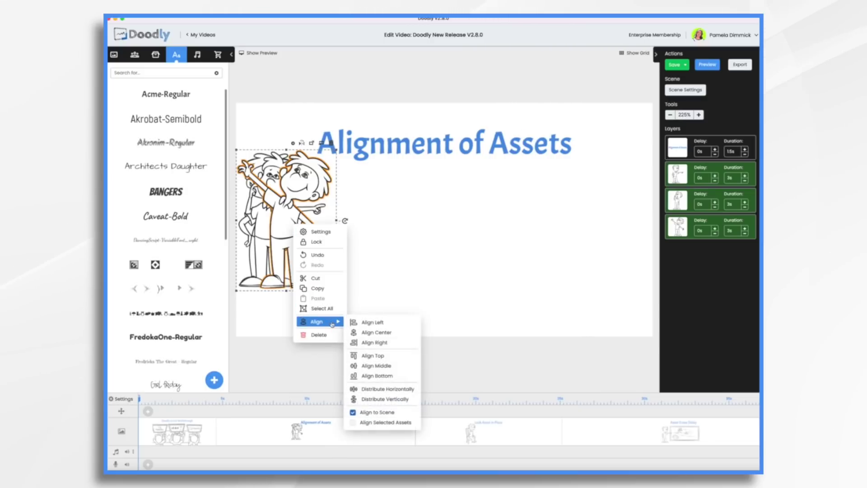
{"action": "left_click", "coordinate": [354, 423]}
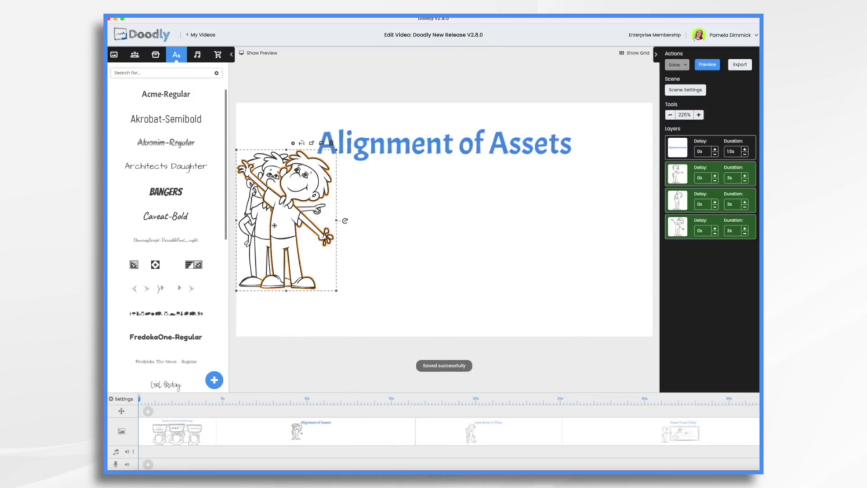
{"action": "right_click", "coordinate": [289, 233]}
{"action": "left_click", "coordinate": [311, 330]}
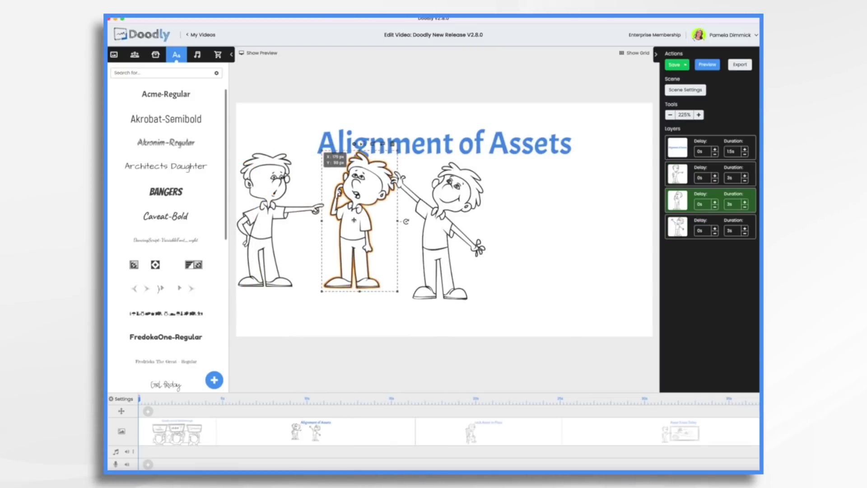
{"action": "left_click_drag", "start_coordinate": [432, 235], "coordinate": [452, 233]}
{"action": "left_click_drag", "start_coordinate": [361, 226], "coordinate": [373, 228]}
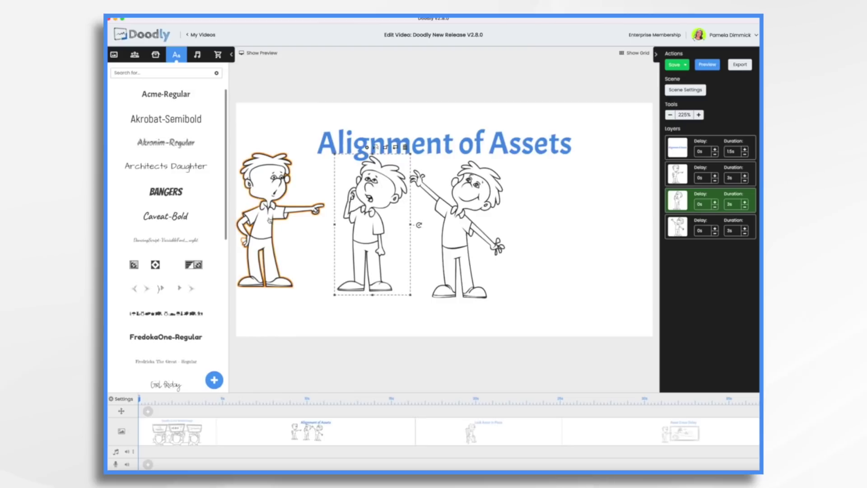
{"action": "left_click_drag", "start_coordinate": [269, 219], "coordinate": [275, 225]}
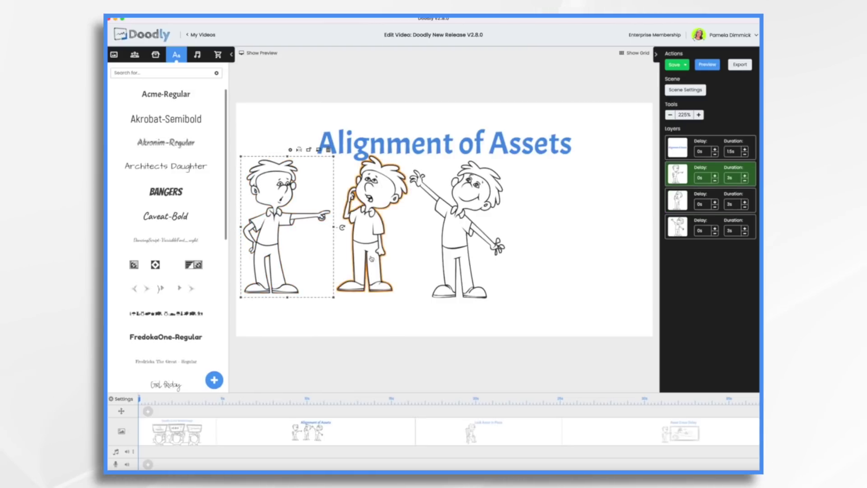
Select all three characters and align them to each other: centre, then left edges, then top edges
{"action": "left_click", "coordinate": [371, 258], "text": "shift"}
{"action": "left_click", "coordinate": [455, 261], "text": "shift"}
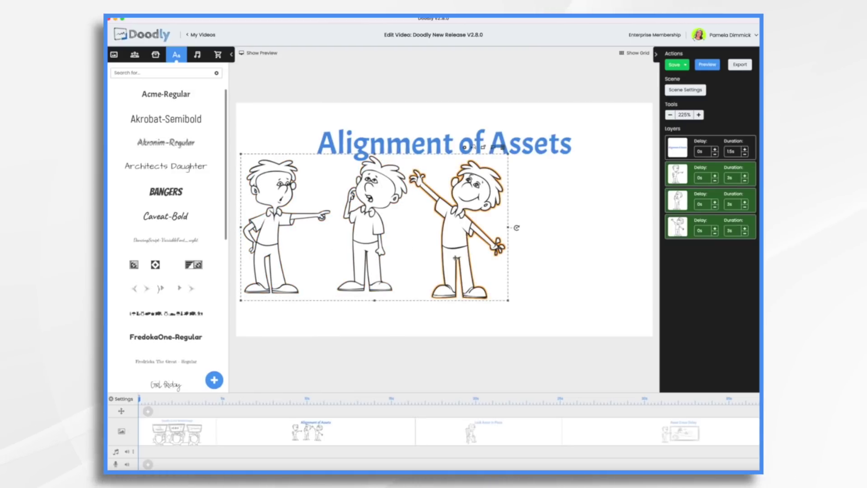
{"action": "right_click", "coordinate": [456, 260]}
{"action": "mouse_move", "coordinate": [495, 360]}
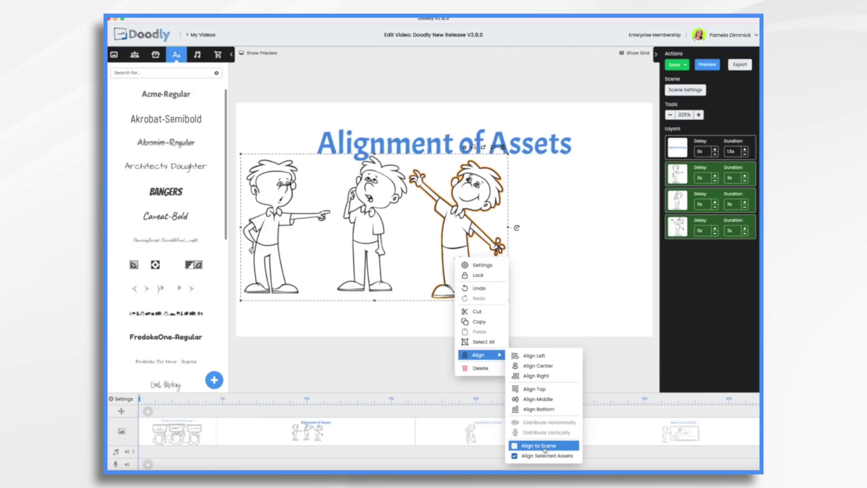
{"action": "left_click", "coordinate": [534, 370]}
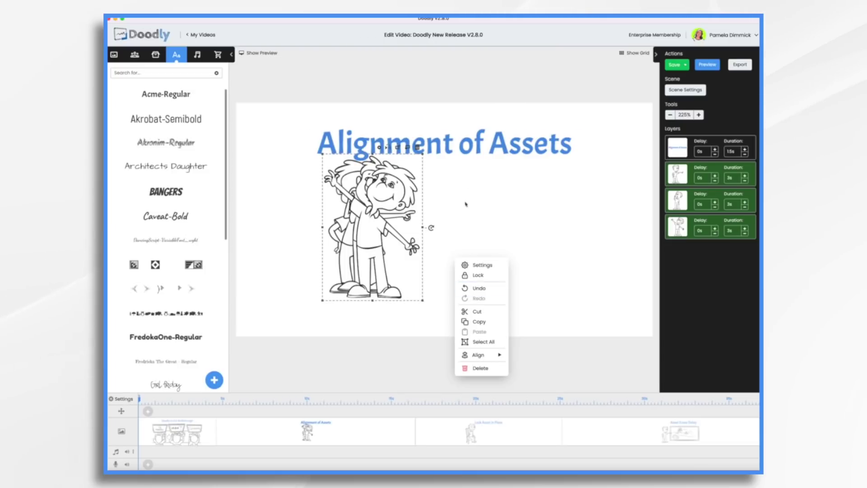
{"action": "mouse_move", "coordinate": [484, 357]}
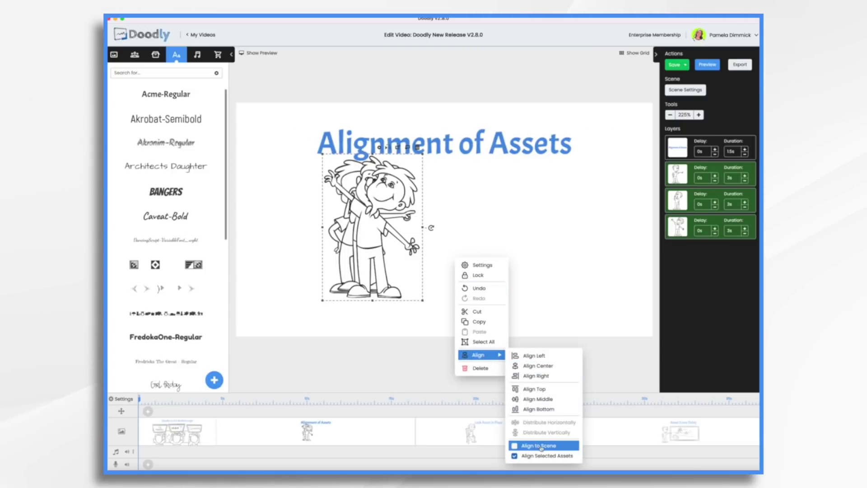
{"action": "left_click", "coordinate": [537, 366]}
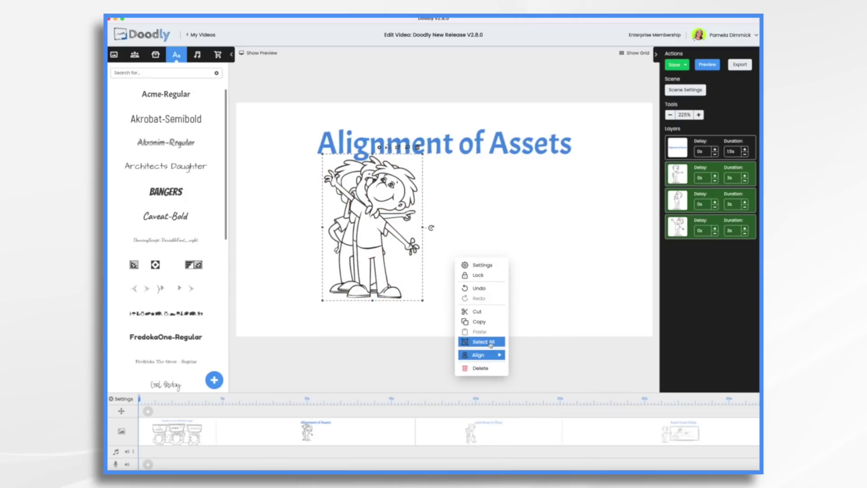
{"action": "mouse_move", "coordinate": [483, 355]}
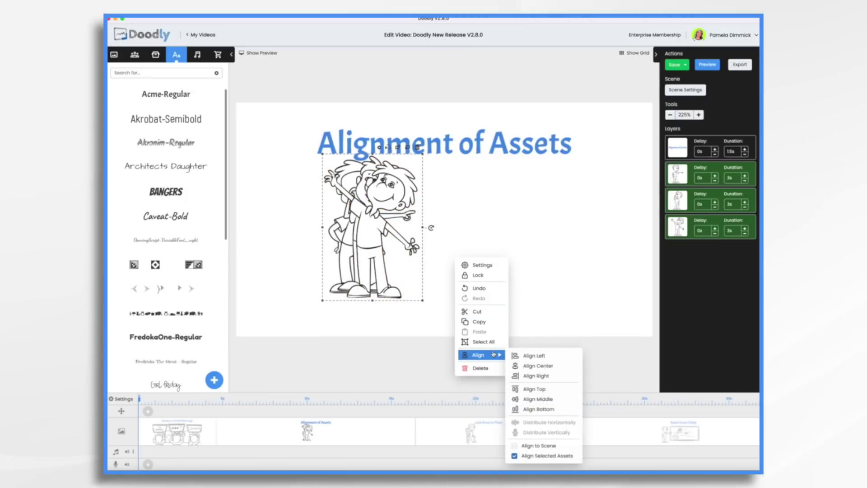
{"action": "left_click", "coordinate": [557, 355]}
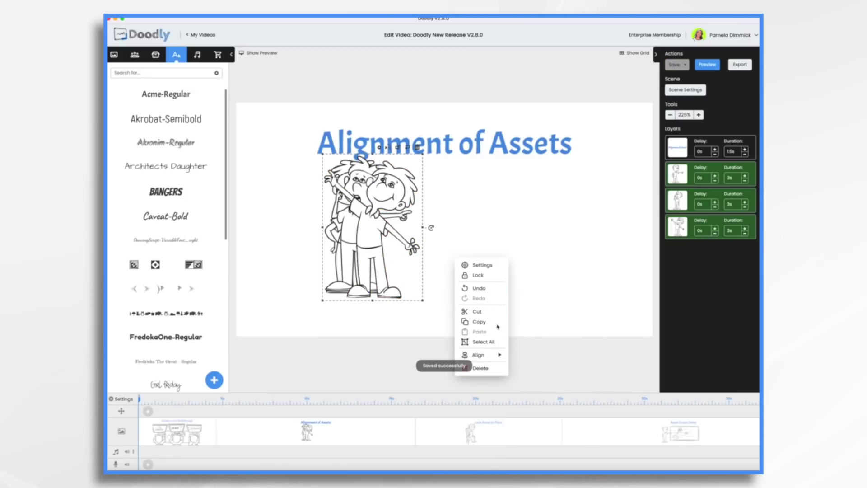
{"action": "mouse_move", "coordinate": [499, 359]}
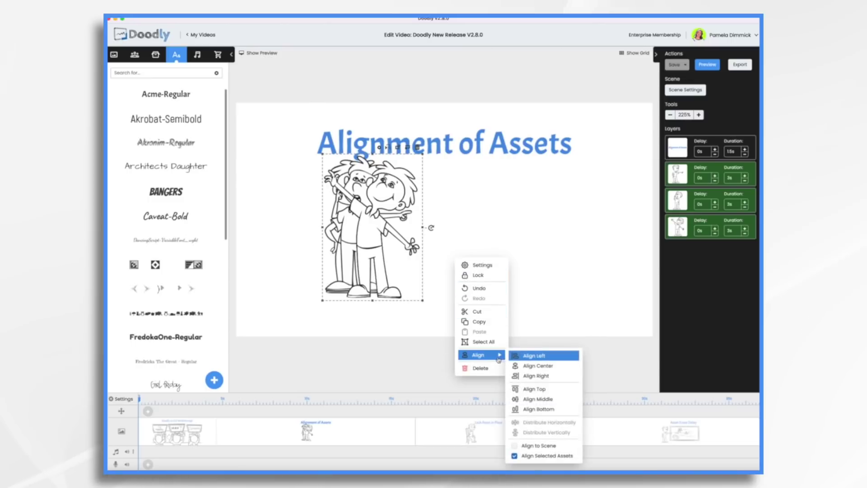
{"action": "left_click", "coordinate": [543, 390]}
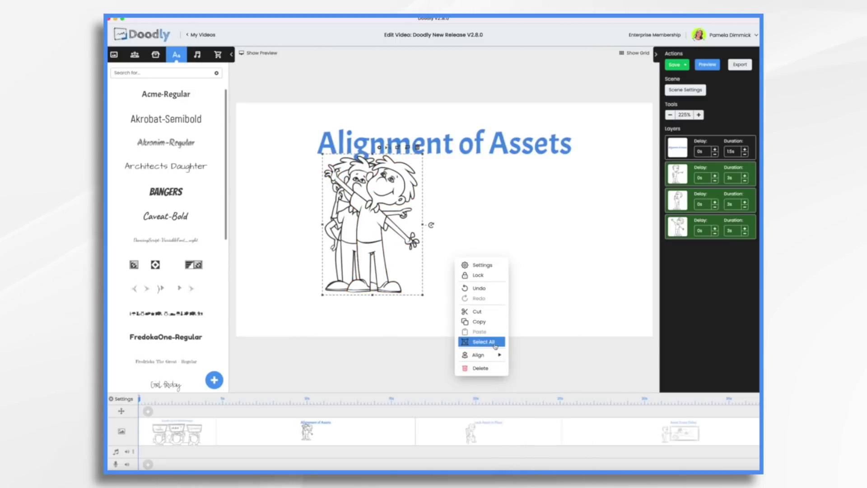
Switch to Align to Scene, centre the three characters, and distribute them horizontally
{"action": "mouse_move", "coordinate": [496, 355]}
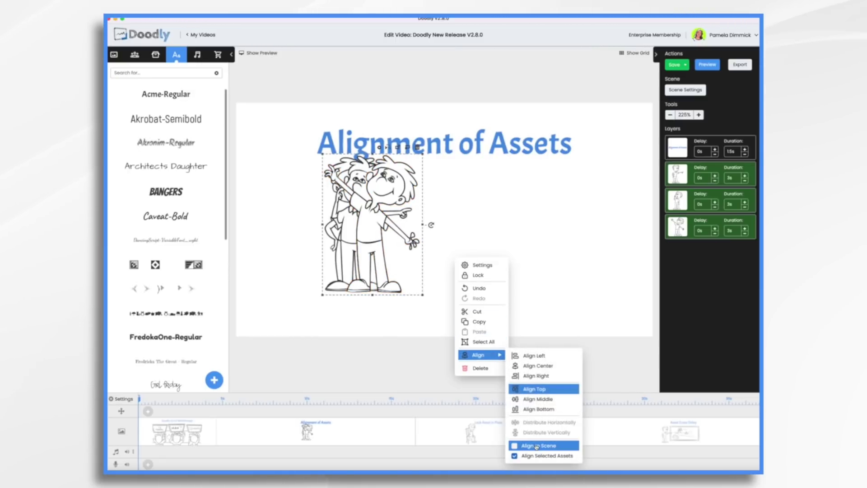
{"action": "left_click", "coordinate": [514, 446]}
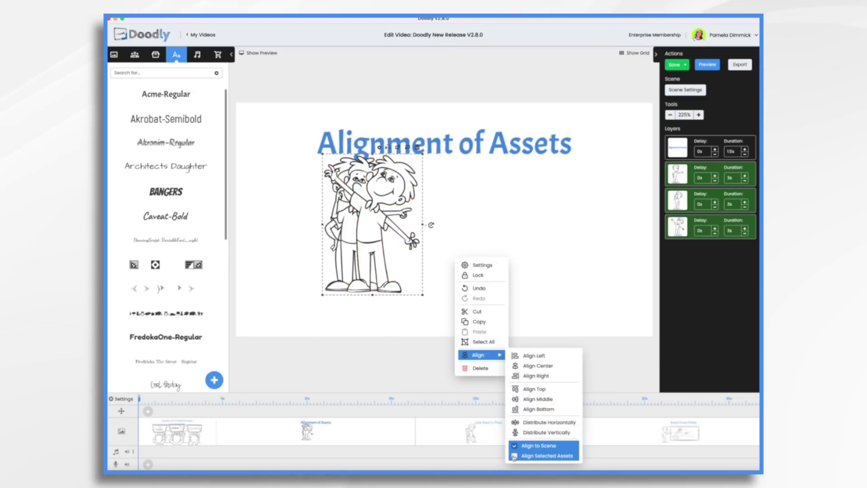
{"action": "left_click", "coordinate": [538, 367]}
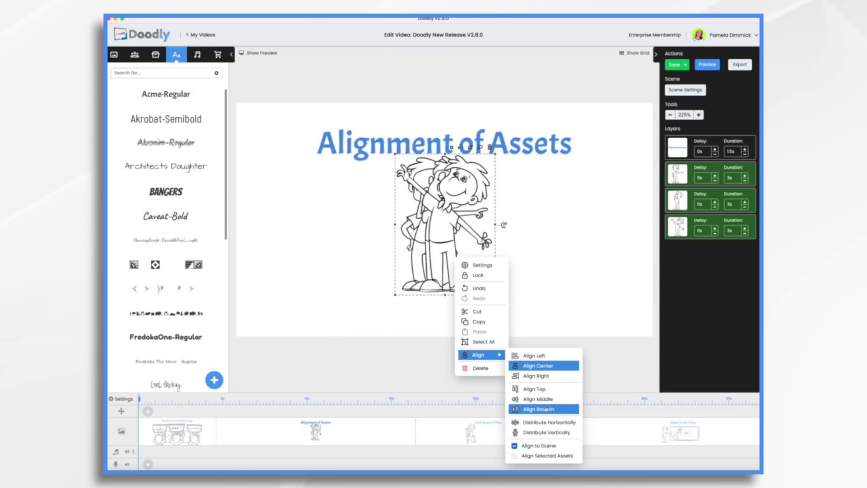
{"action": "left_click", "coordinate": [559, 422]}
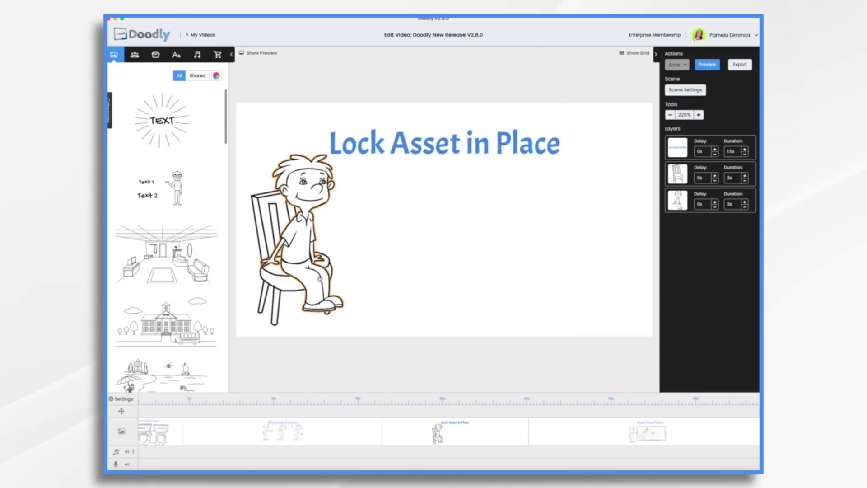
Drag the boy and the chair to new positions, keeping the boy seated on the chair
{"action": "left_click", "coordinate": [319, 278]}
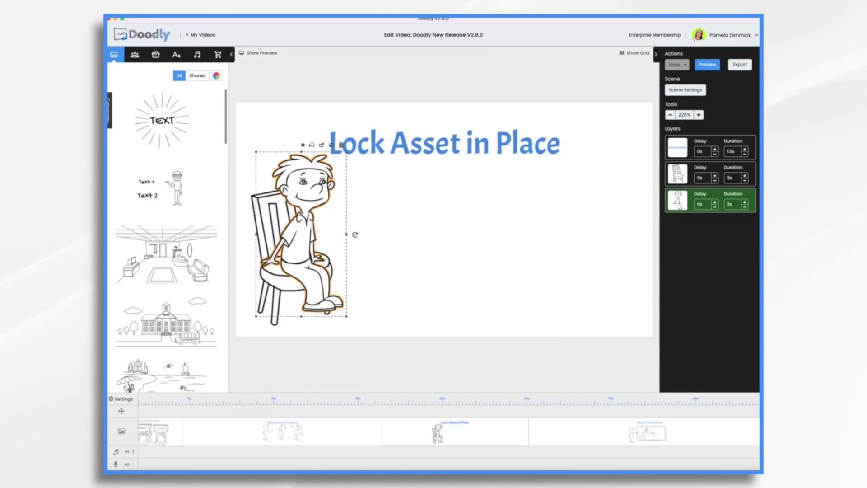
{"action": "left_click", "coordinate": [276, 323]}
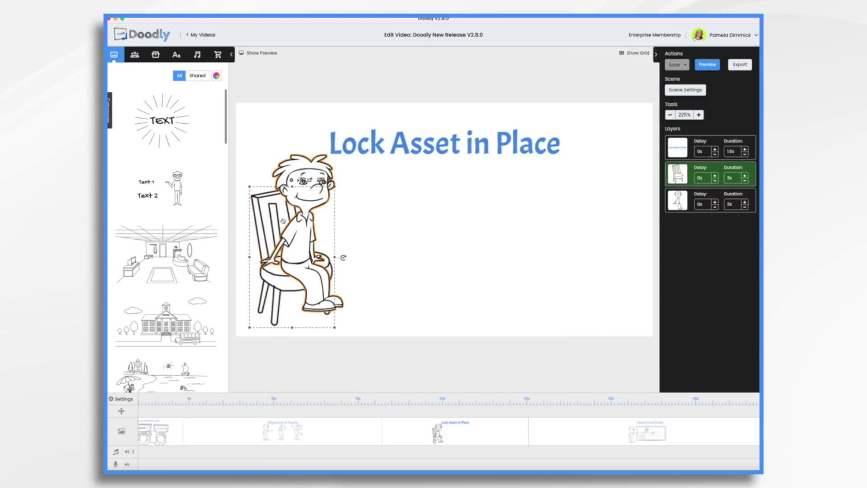
{"action": "left_click_drag", "start_coordinate": [282, 212], "coordinate": [310, 216]}
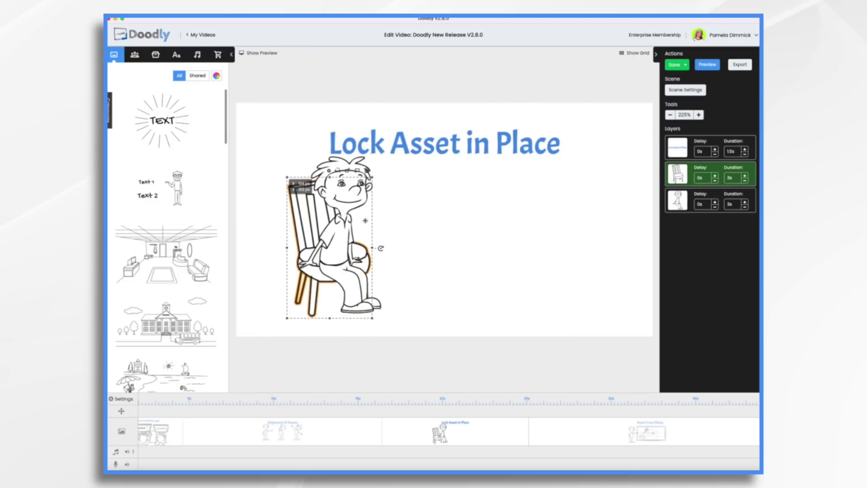
{"action": "left_click", "coordinate": [444, 281]}
{"action": "left_click_drag", "start_coordinate": [359, 275], "coordinate": [357, 268]}
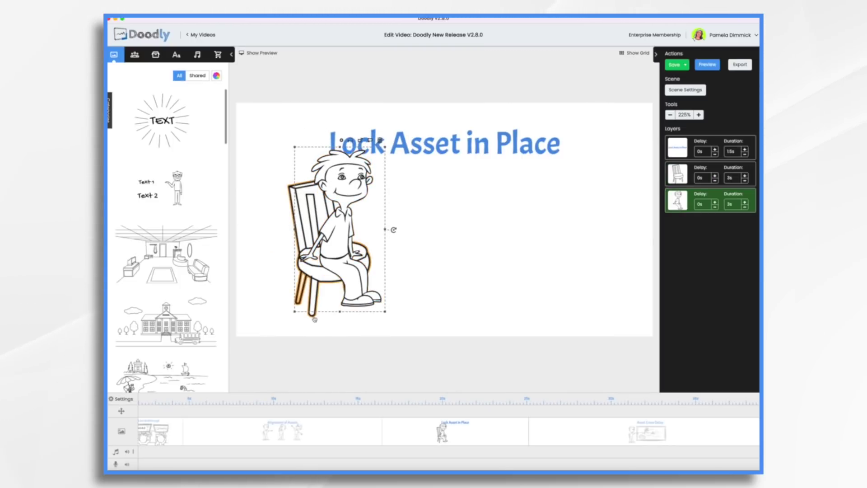
{"action": "left_click_drag", "start_coordinate": [314, 318], "coordinate": [289, 326]}
{"action": "left_click_drag", "start_coordinate": [359, 293], "coordinate": [341, 297]}
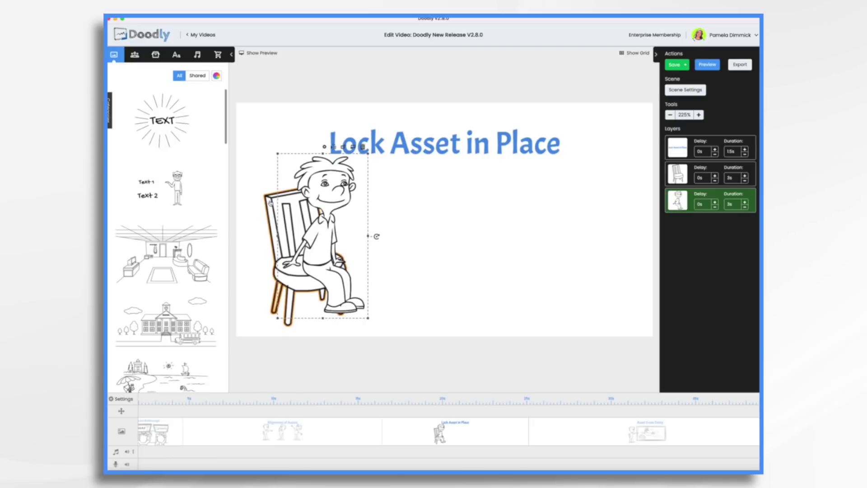
{"action": "left_click", "coordinate": [270, 201]}
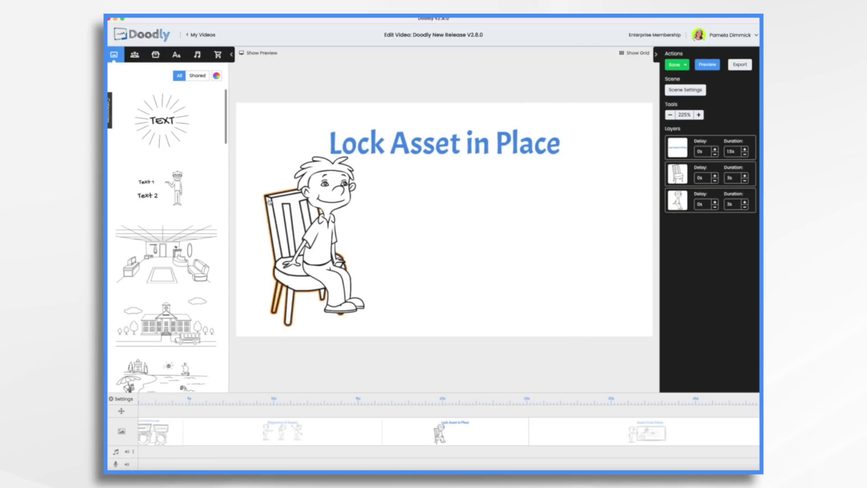
Lock the chair in place and clear its selection
{"action": "right_click", "coordinate": [269, 201]}
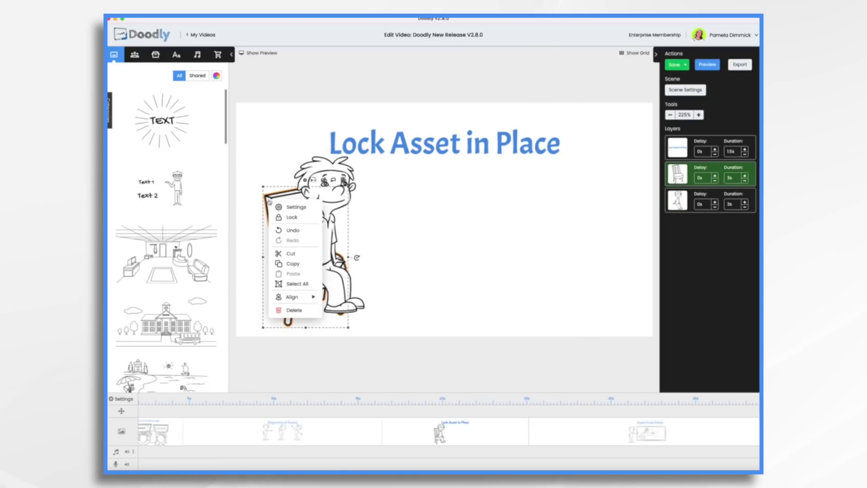
{"action": "left_click", "coordinate": [297, 220]}
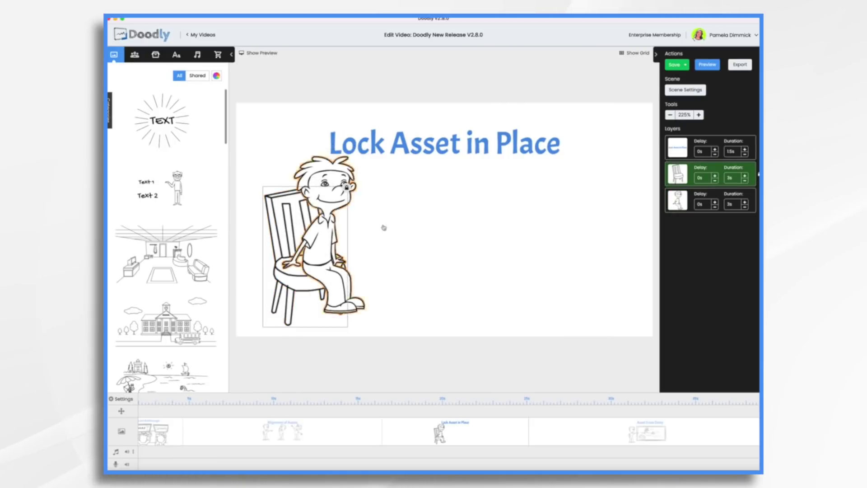
{"action": "left_click", "coordinate": [422, 242]}
Reposition the boy on the locked chair, confirming the chair stays put
{"action": "left_click", "coordinate": [340, 185]}
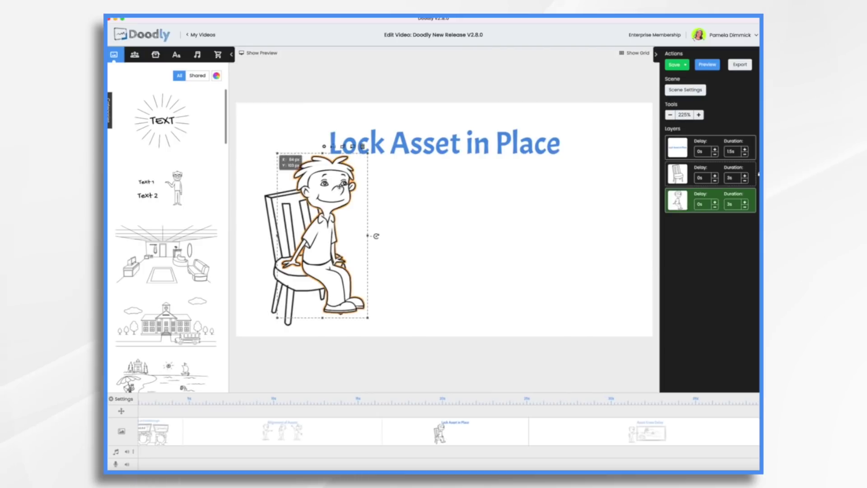
{"action": "mouse_move", "coordinate": [340, 185]}
{"action": "left_mouse_down"}
{"action": "mouse_move", "coordinate": [401, 197]}
{"action": "mouse_move", "coordinate": [314, 164]}
{"action": "mouse_move", "coordinate": [334, 182]}
{"action": "left_mouse_up"}
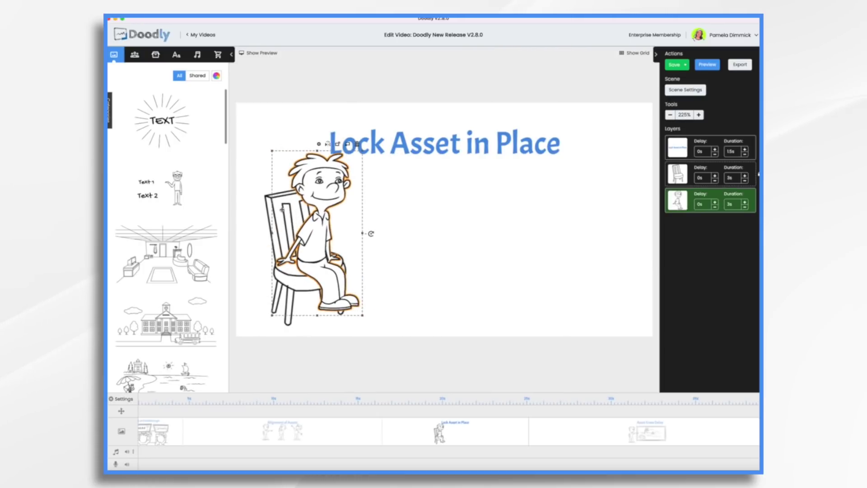
{"action": "left_click", "coordinate": [268, 203]}
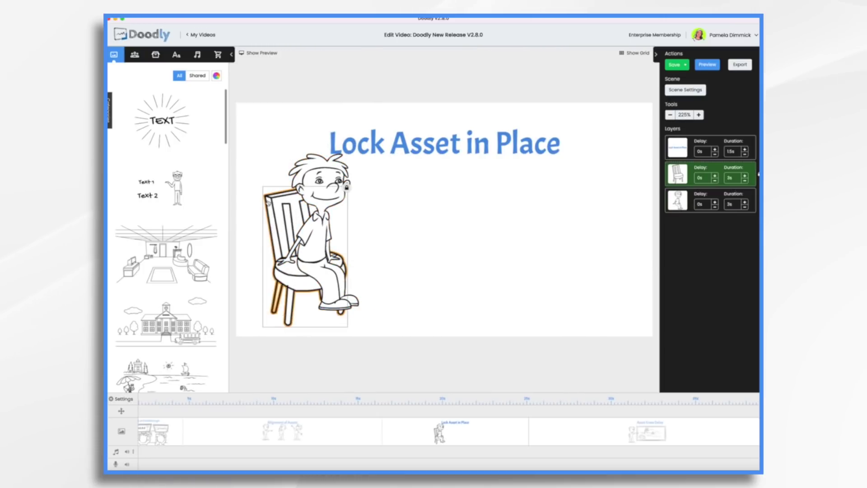
{"action": "left_click_drag", "start_coordinate": [280, 176], "coordinate": [292, 202]}
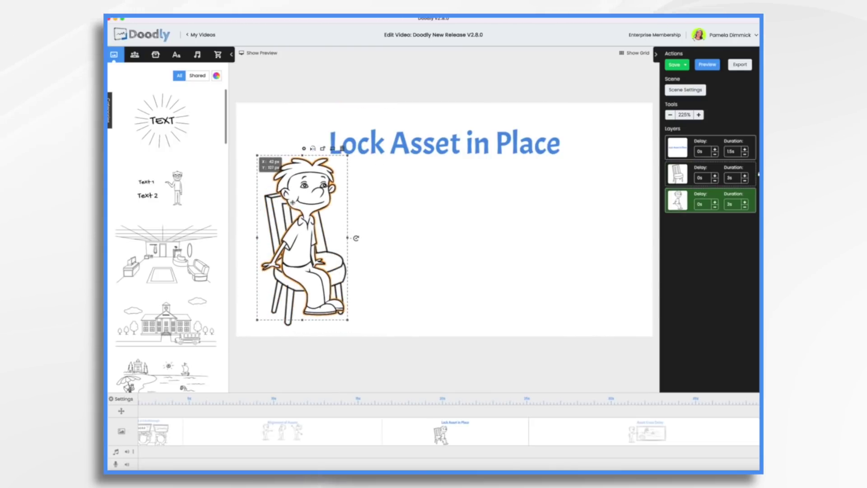
{"action": "left_click", "coordinate": [416, 281]}
{"action": "left_click_drag", "start_coordinate": [308, 300], "coordinate": [312, 321]}
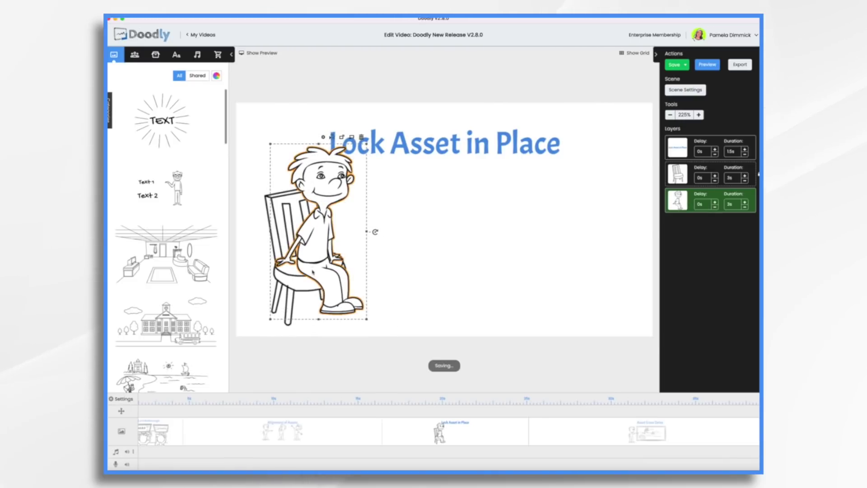
{"action": "left_click_drag", "start_coordinate": [312, 269], "coordinate": [310, 272]}
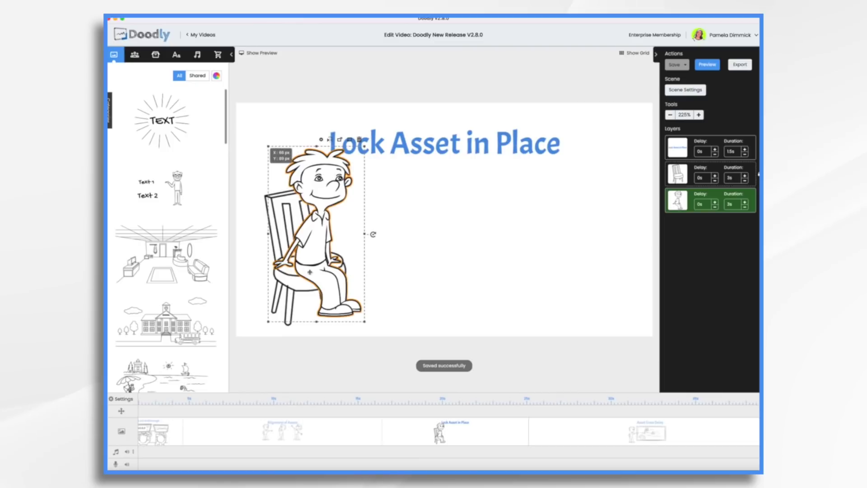
{"action": "left_click", "coordinate": [456, 257]}
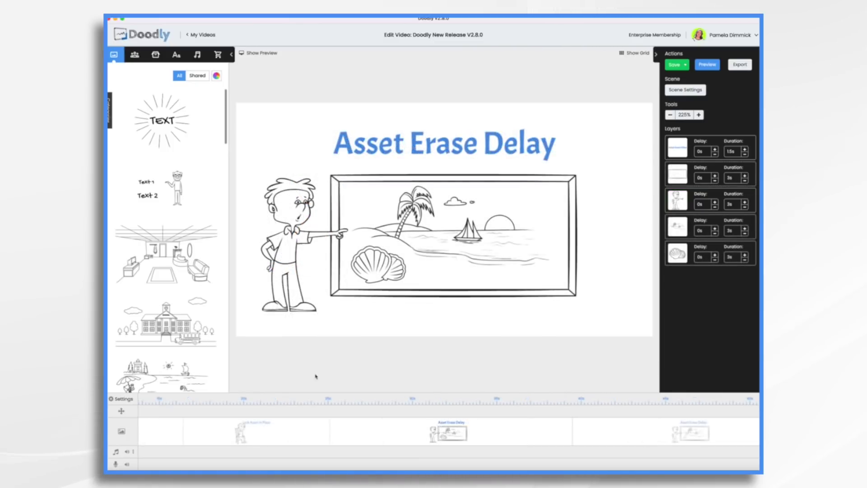
Save the project with Cmd+S and select the seashell in the beach picture
{"action": "key", "text": "super+s"}
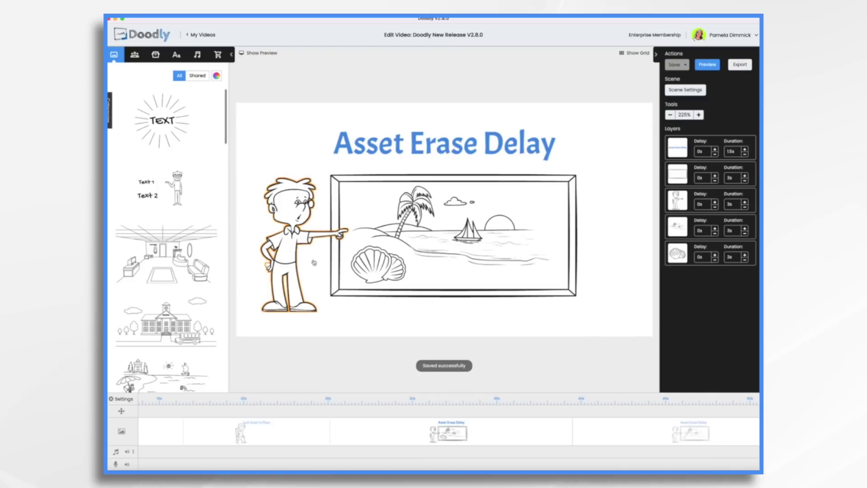
{"action": "left_click", "coordinate": [384, 266]}
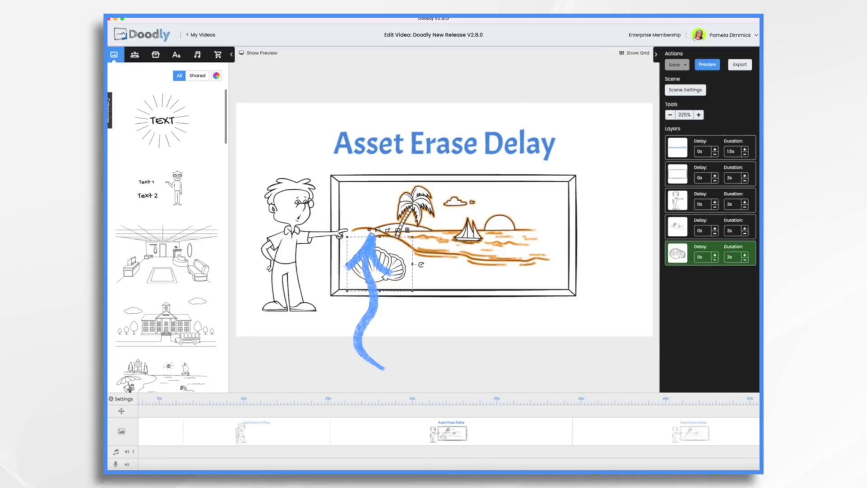
Give the seashell an Erase exit animation with a 5s delay and 3s duration, and apply it
{"action": "left_click", "coordinate": [370, 231]}
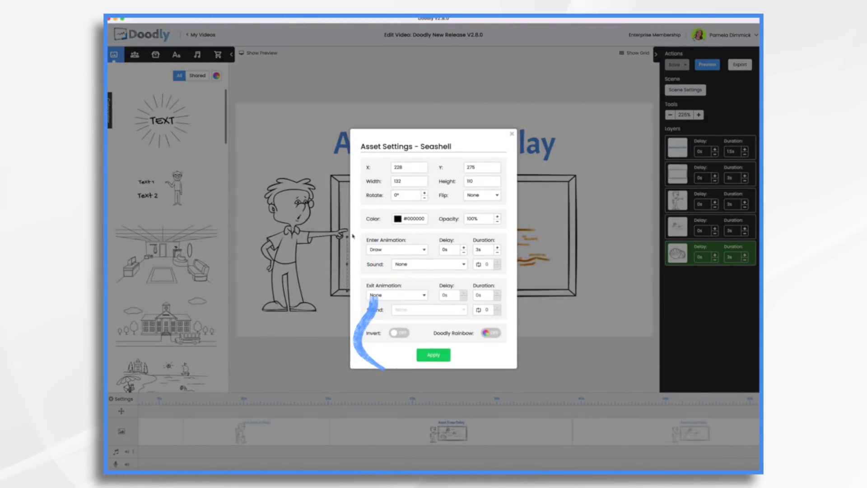
{"action": "left_click", "coordinate": [389, 294]}
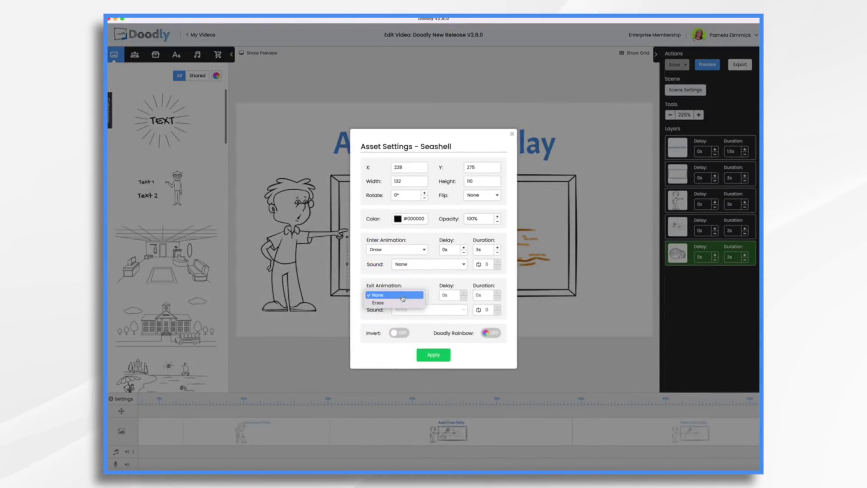
{"action": "left_click", "coordinate": [378, 302]}
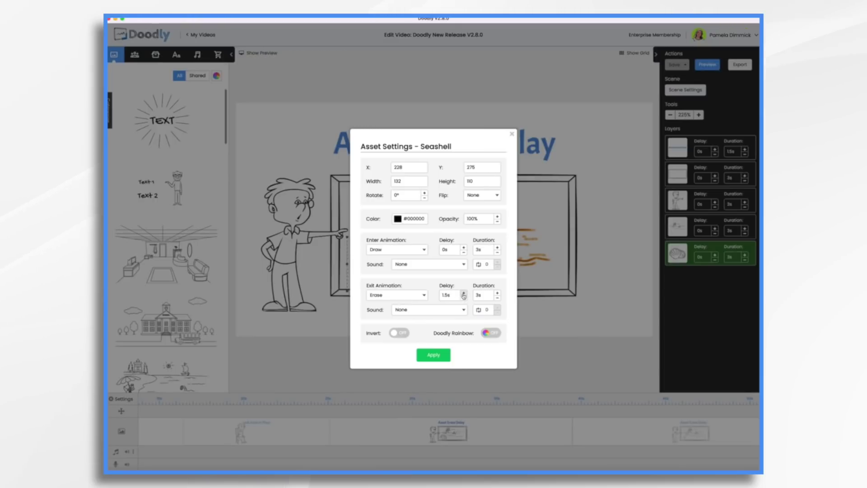
{"action": "left_click", "coordinate": [463, 294]}
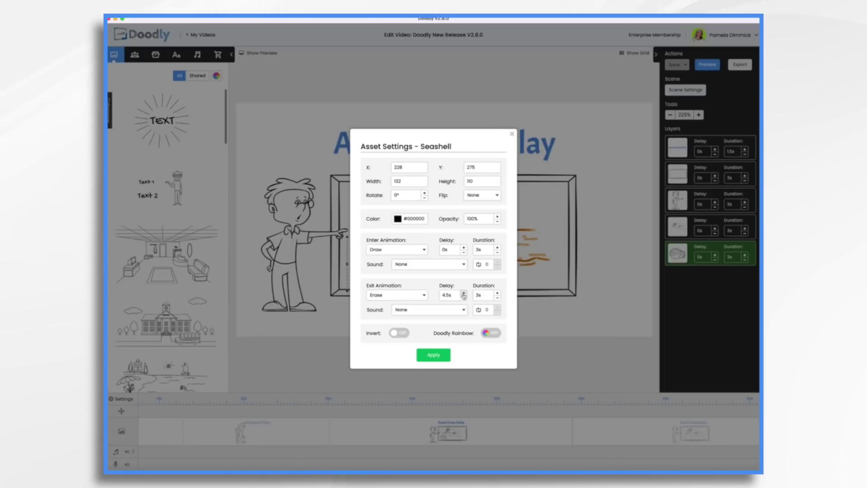
{"action": "left_click", "coordinate": [443, 359]}
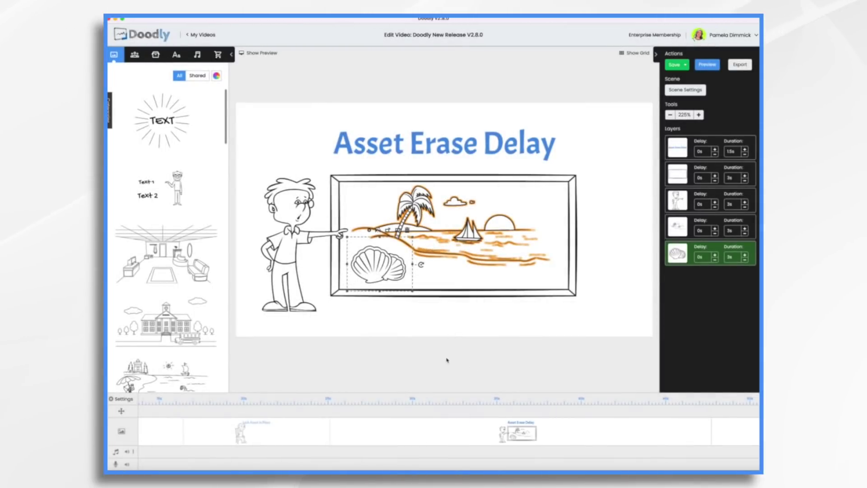
{"action": "right_click", "coordinate": [550, 441]}
{"action": "left_click", "coordinate": [560, 387]}
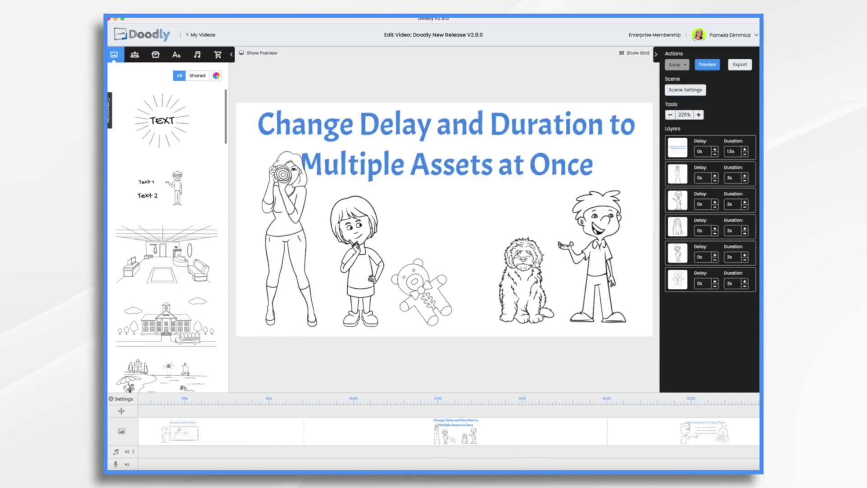
Enter a 2s duration for the woman and boy layers
{"action": "left_click", "coordinate": [735, 181]}
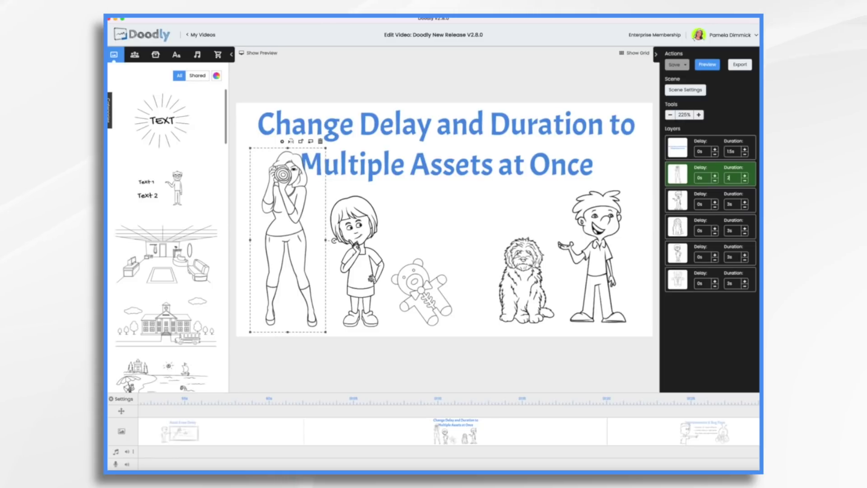
{"action": "type", "text": "2"}
{"action": "left_click", "coordinate": [733, 204]}
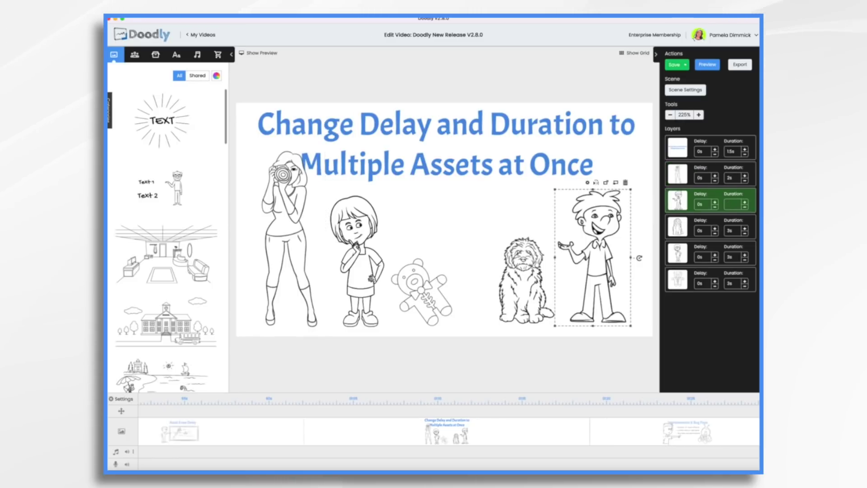
{"action": "type", "text": "2"}
{"action": "key", "text": "Return"}
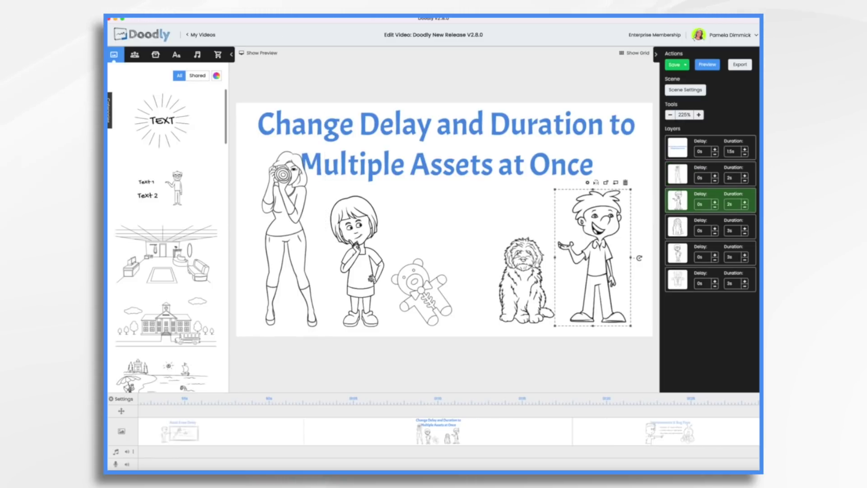
Undo both duration changes so every figure is back to 3s, then deselect
{"action": "key", "text": "Up"}
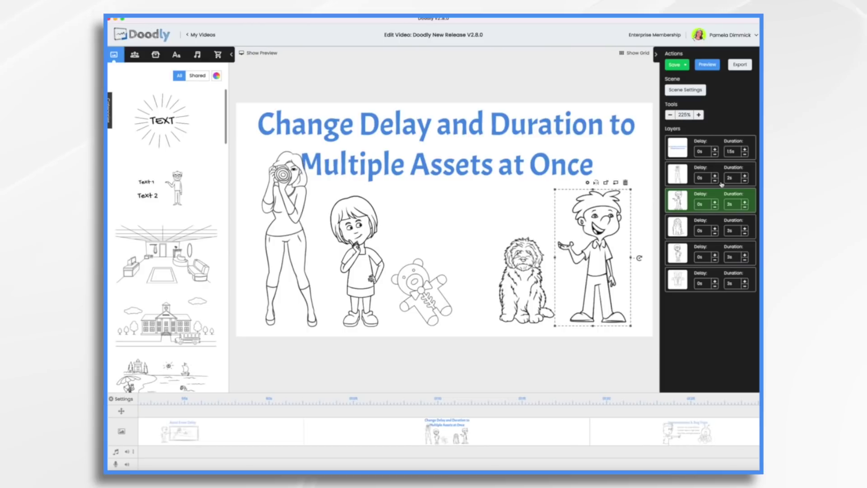
{"action": "key", "text": "Up"}
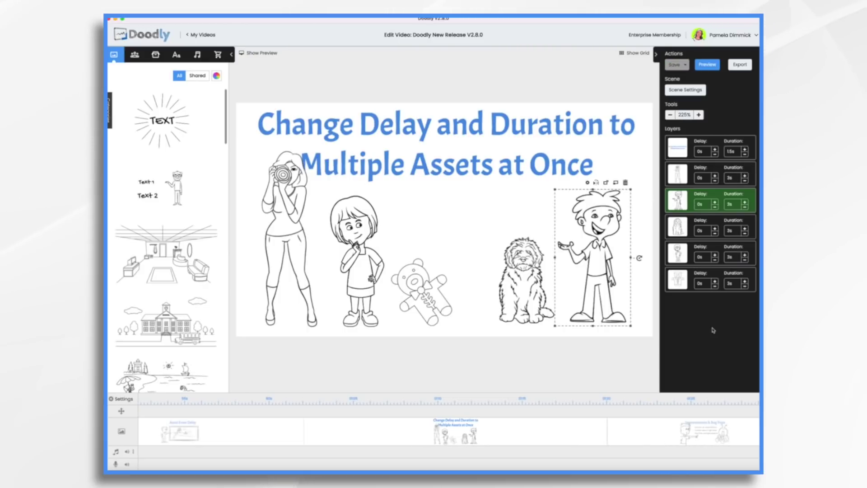
{"action": "left_click", "coordinate": [732, 176]}
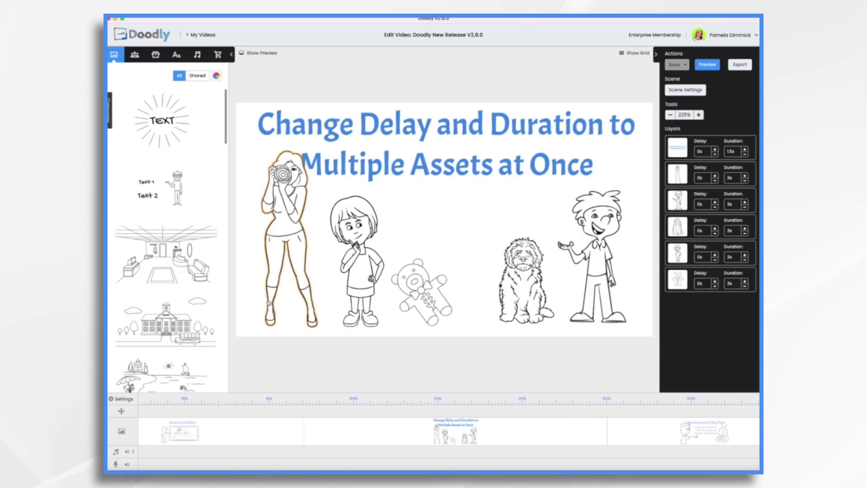
Select the woman, girl, teddy bear, dog and boy together on the canvas
{"action": "left_click", "coordinate": [303, 236]}
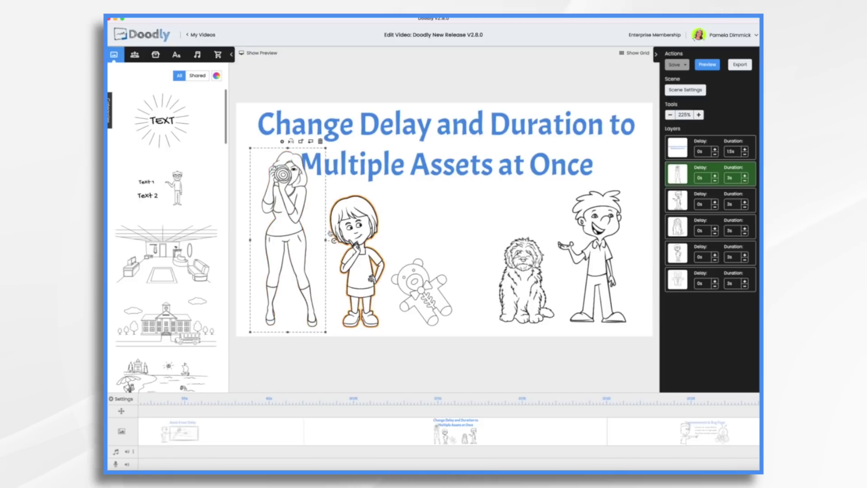
{"action": "left_click", "coordinate": [357, 253], "text": "shift"}
{"action": "left_click", "coordinate": [420, 287], "text": "shift"}
{"action": "left_click", "coordinate": [526, 279], "text": "shift"}
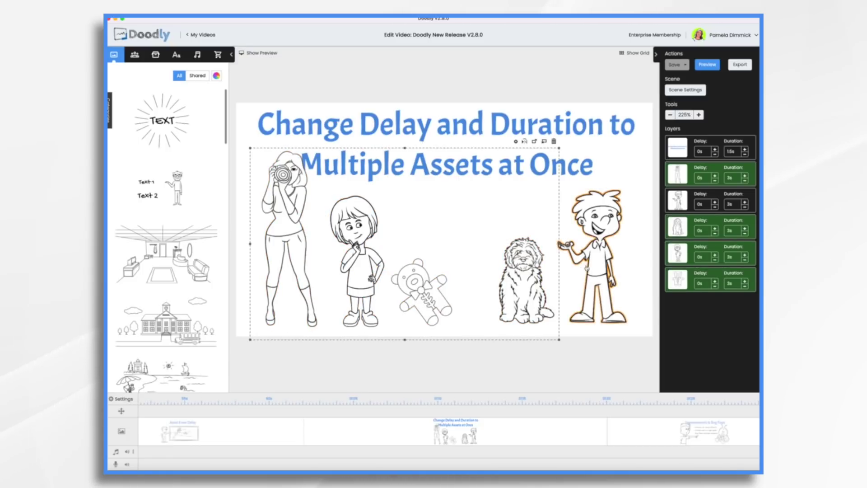
{"action": "left_click", "coordinate": [591, 263], "text": "shift"}
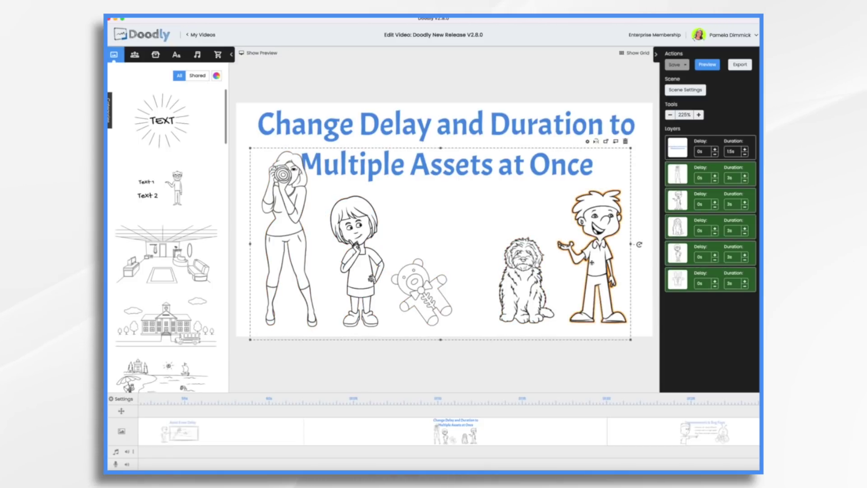
Apply a 2s draw duration to all selected figures at once
{"action": "left_click", "coordinate": [588, 142]}
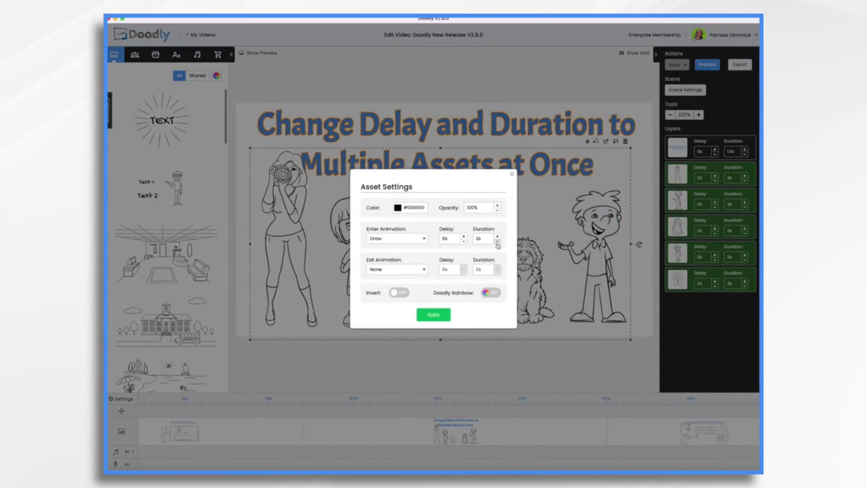
{"action": "left_click", "coordinate": [436, 314]}
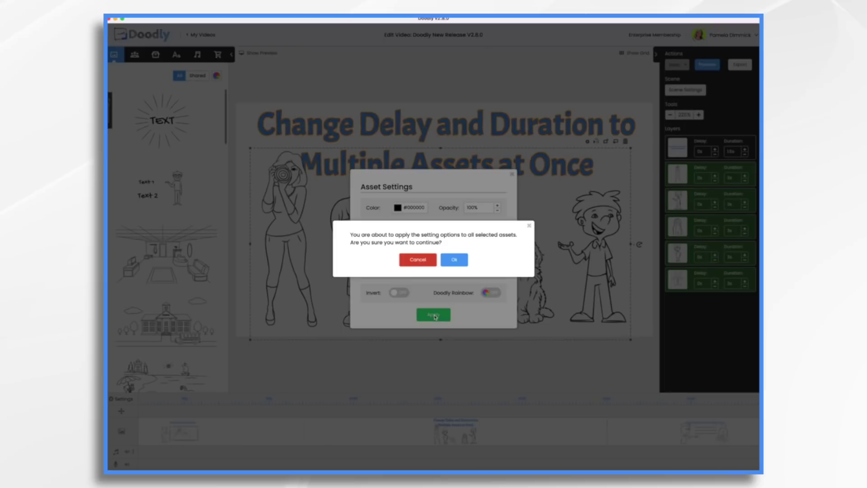
{"action": "left_click", "coordinate": [455, 264]}
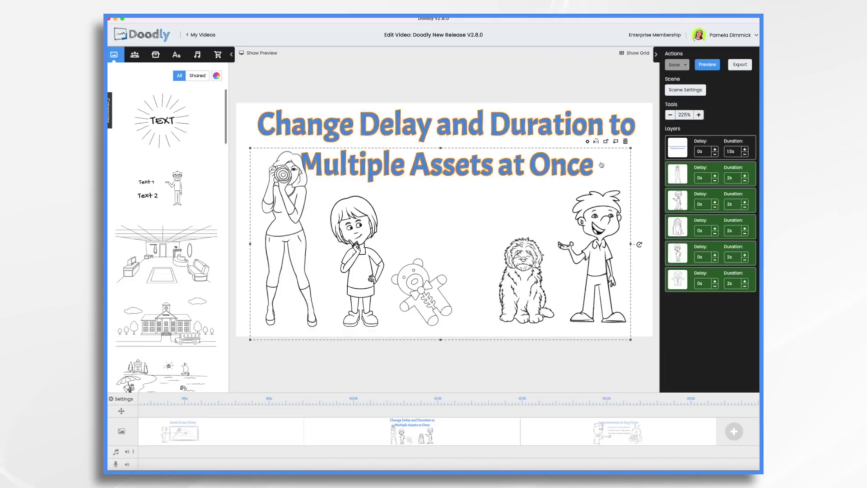
Raise the entrance delay to 2s in the fifth layer's settings and apply it to all selected characters
{"action": "right_click", "coordinate": [689, 262]}
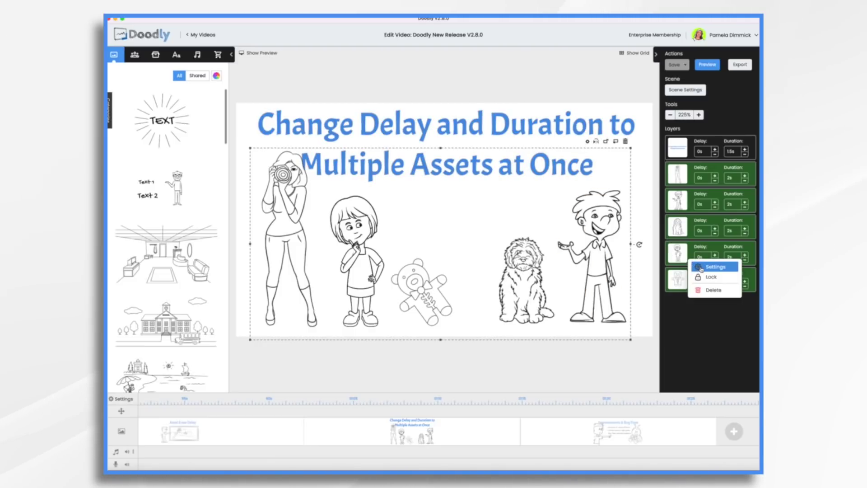
{"action": "left_click", "coordinate": [699, 268]}
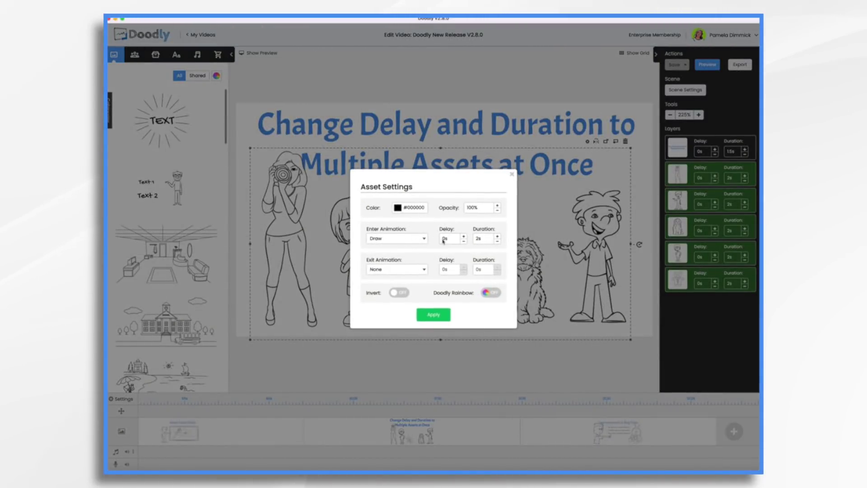
{"action": "left_click", "coordinate": [464, 237]}
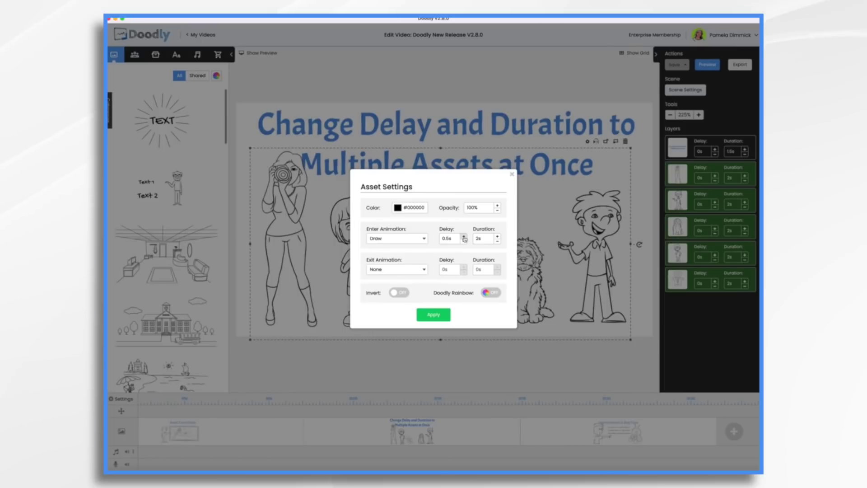
{"action": "left_click", "coordinate": [463, 237]}
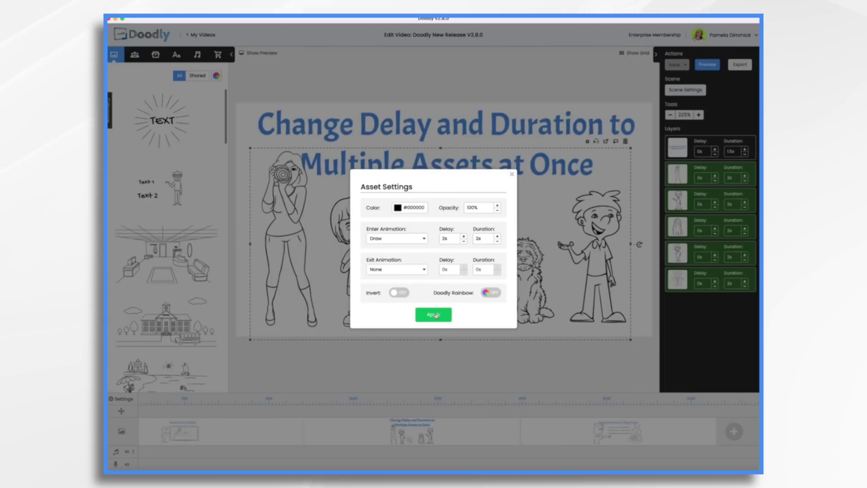
{"action": "left_click", "coordinate": [435, 315]}
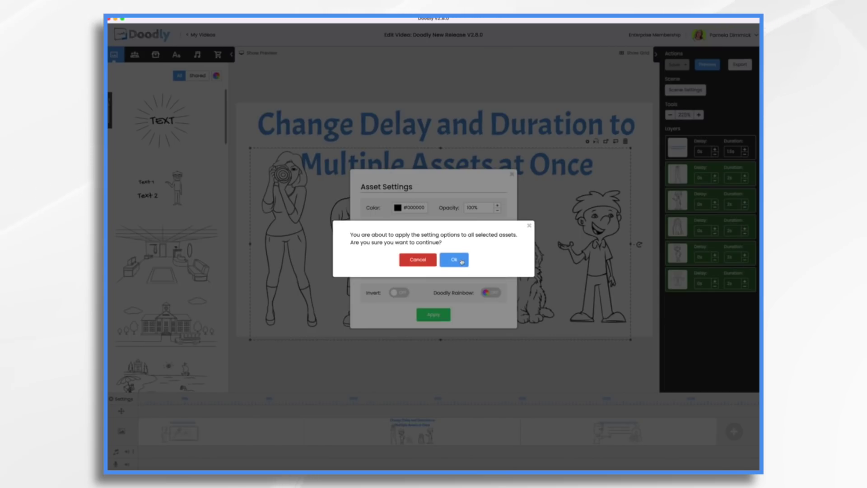
{"action": "left_click", "coordinate": [460, 259]}
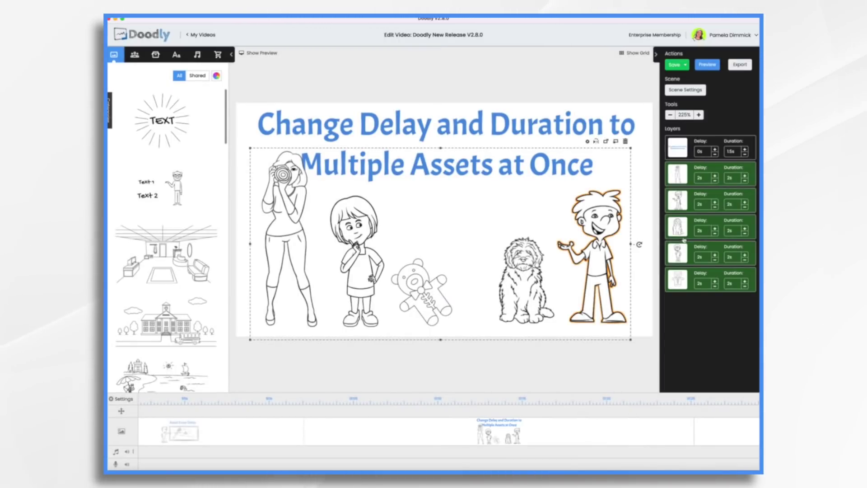
Preview the multiple-assets scene from its timeline thumbnail, then close the preview
{"action": "right_click", "coordinate": [529, 428]}
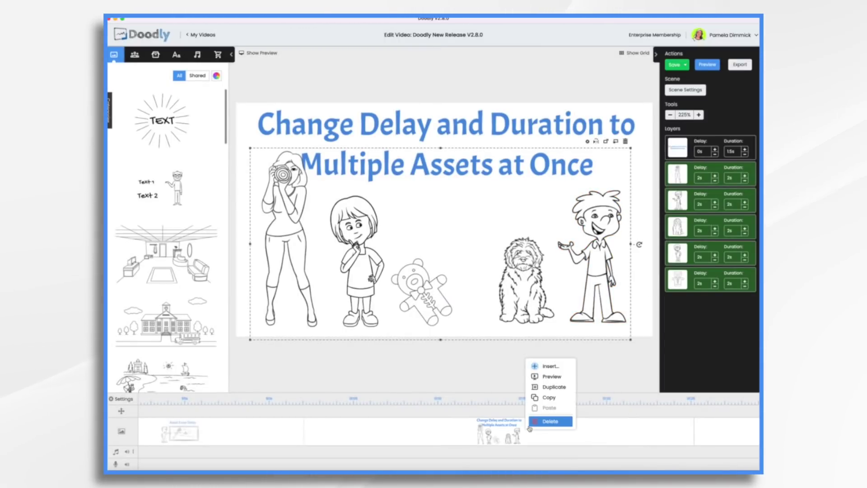
{"action": "left_click", "coordinate": [537, 376]}
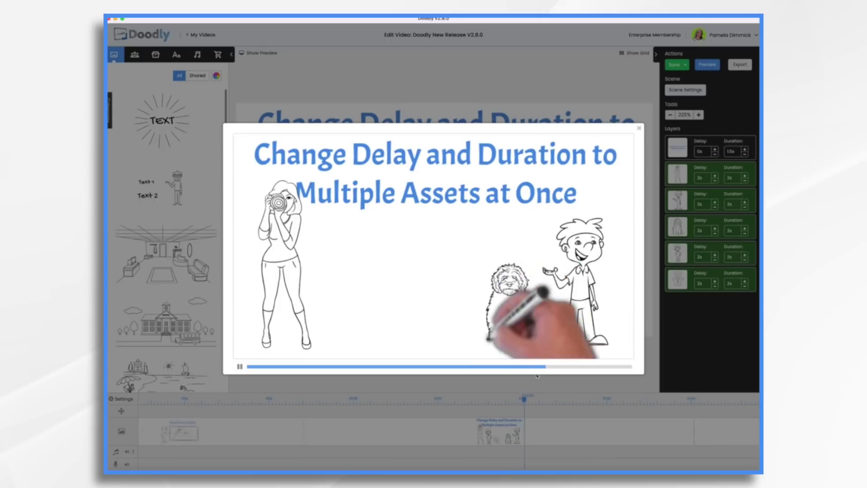
{"action": "left_click", "coordinate": [639, 128]}
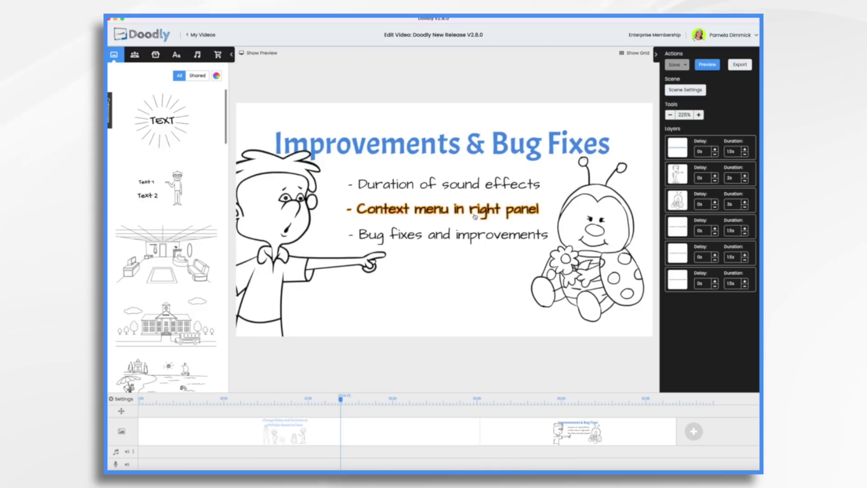
Check the Context menu text's settings without changes, then lock the ladybug on the canvas
{"action": "right_click", "coordinate": [686, 257]}
{"action": "left_click", "coordinate": [693, 262]}
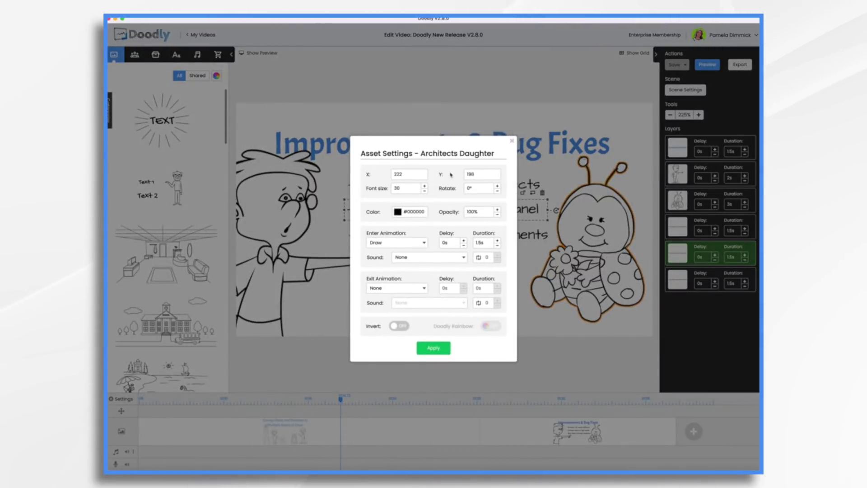
{"action": "left_click", "coordinate": [511, 142]}
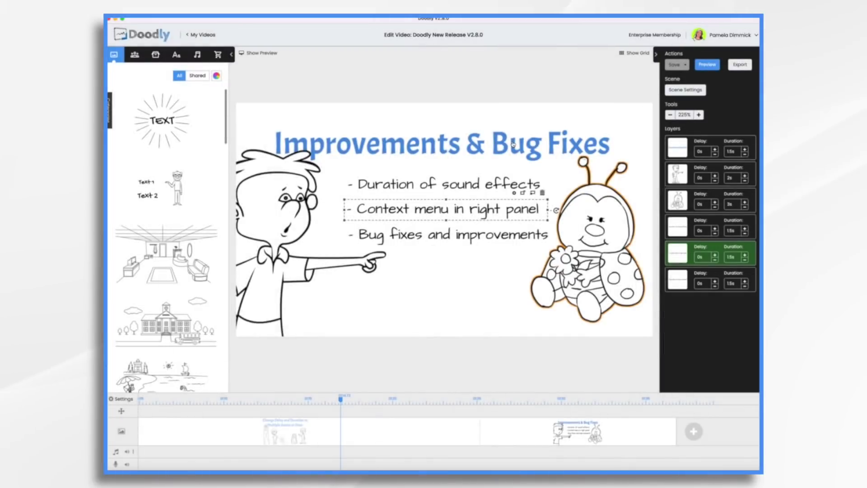
{"action": "left_click", "coordinate": [599, 236]}
{"action": "right_click", "coordinate": [599, 234]}
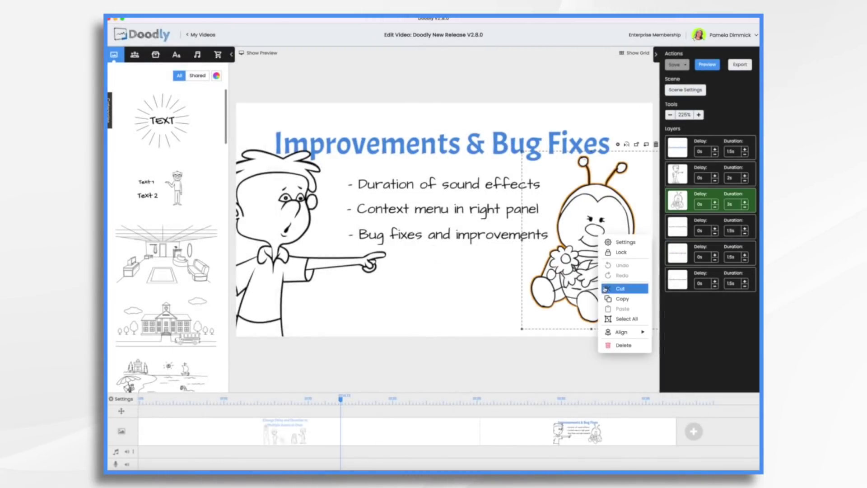
{"action": "left_click", "coordinate": [611, 252]}
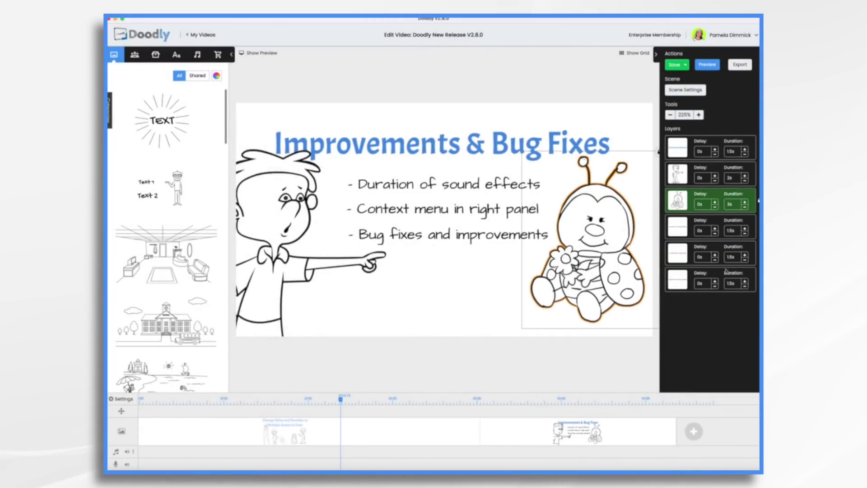
{"action": "left_click", "coordinate": [483, 304]}
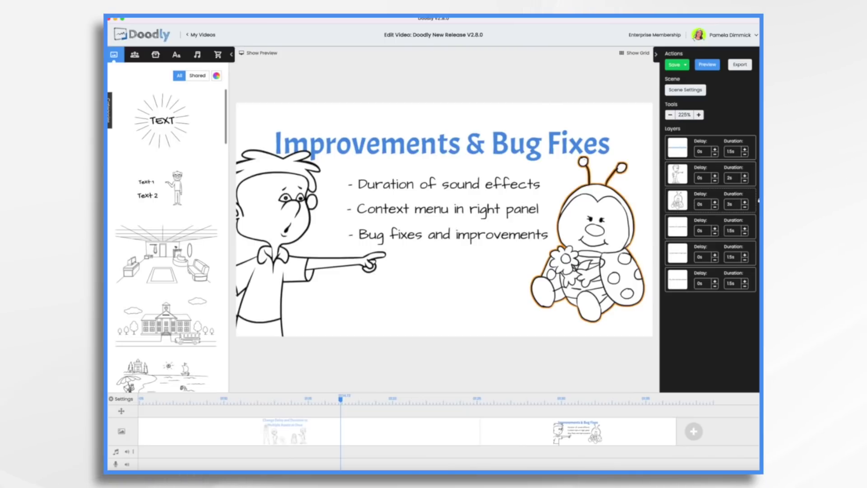
Unlock and relock the ladybug from its layer row menu
{"action": "right_click", "coordinate": [713, 204]}
{"action": "left_click", "coordinate": [733, 211]}
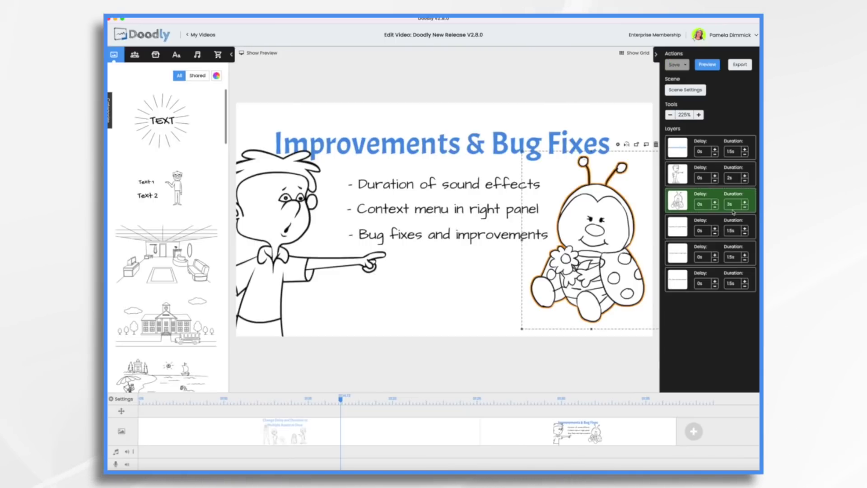
{"action": "right_click", "coordinate": [751, 202]}
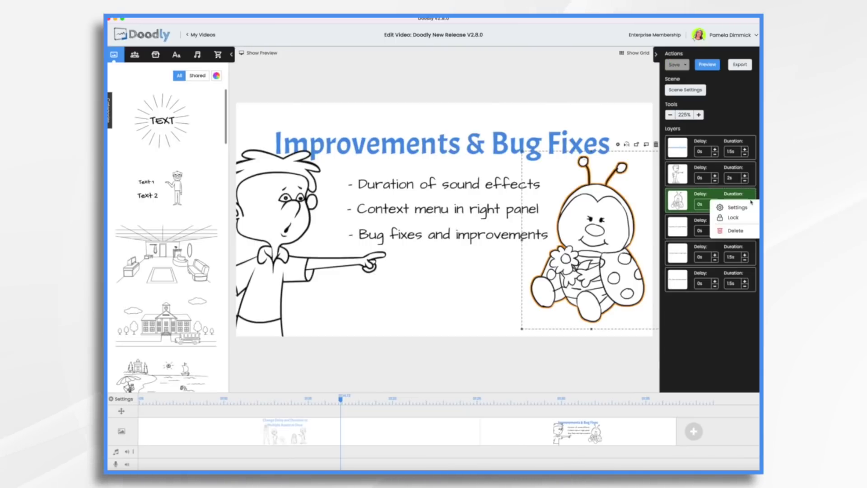
{"action": "left_click", "coordinate": [730, 218]}
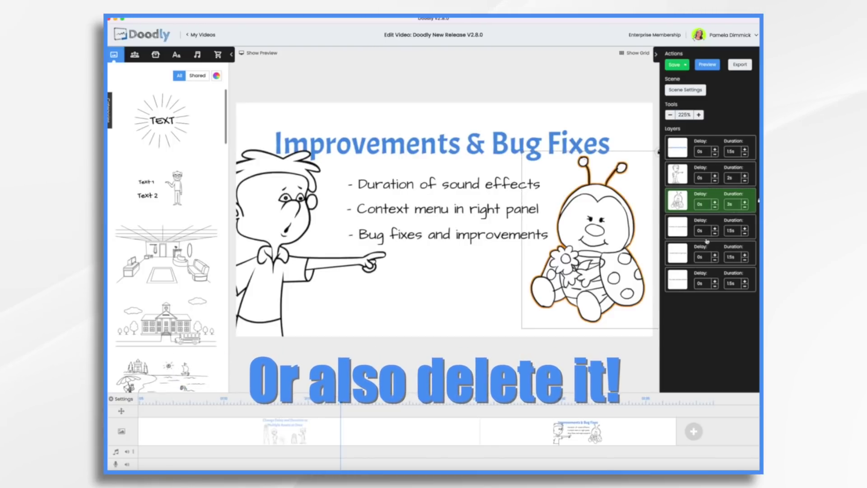
Lock the 'Context menu in right panel' text layer
{"action": "left_click", "coordinate": [717, 253]}
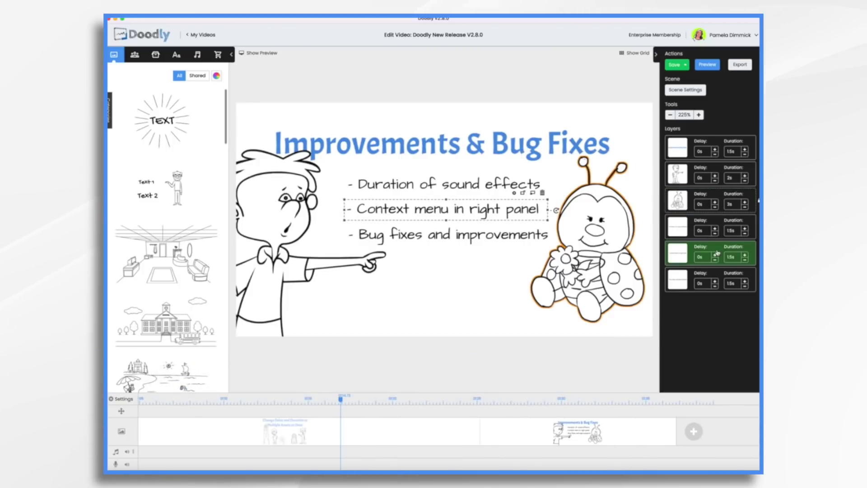
{"action": "right_click", "coordinate": [718, 253]}
{"action": "left_click", "coordinate": [724, 270]}
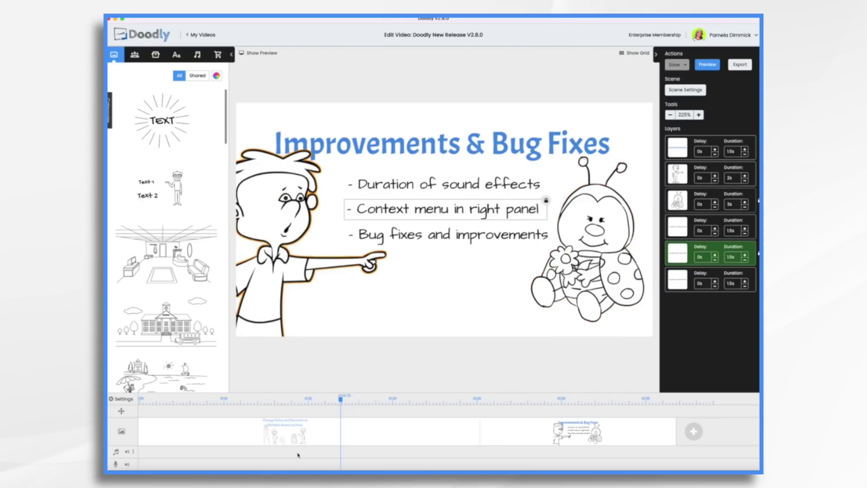
Give the 'Duration of sound effects' text the Cartoon Zip entrance sound and apply it
{"action": "left_click", "coordinate": [373, 192]}
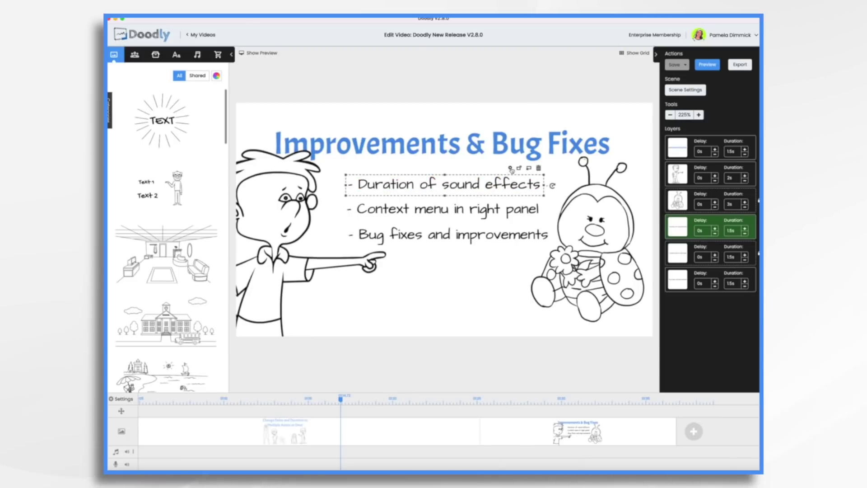
{"action": "left_click", "coordinate": [511, 169]}
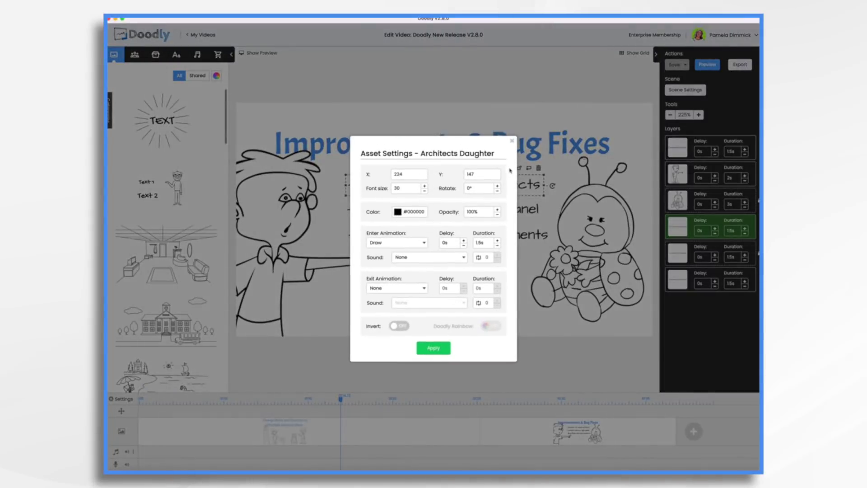
{"action": "left_click", "coordinate": [412, 256]}
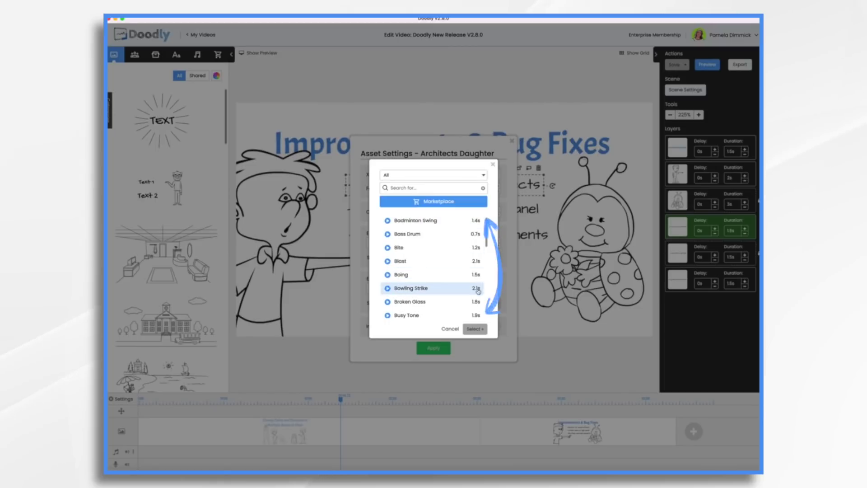
{"action": "scroll", "coordinate": [437, 289], "scroll_direction": "down", "scroll_amount": 1}
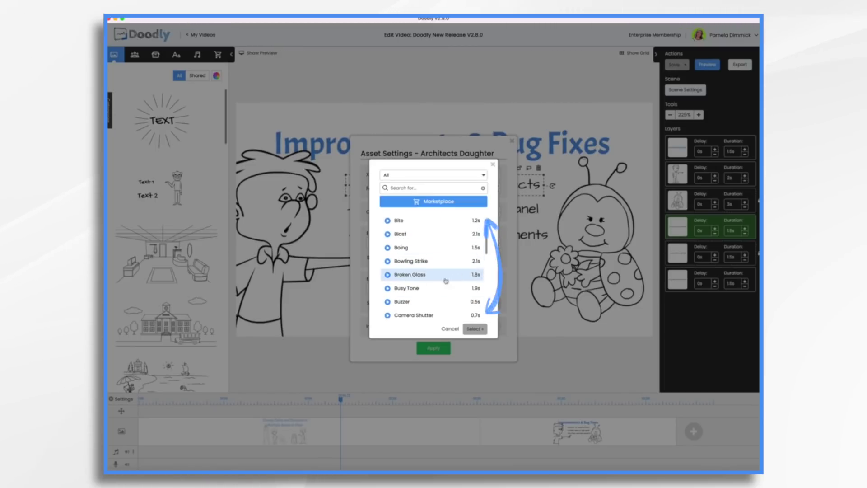
{"action": "scroll", "coordinate": [415, 293], "scroll_direction": "down", "scroll_amount": 3}
{"action": "scroll", "coordinate": [416, 294], "scroll_direction": "up", "scroll_amount": 2}
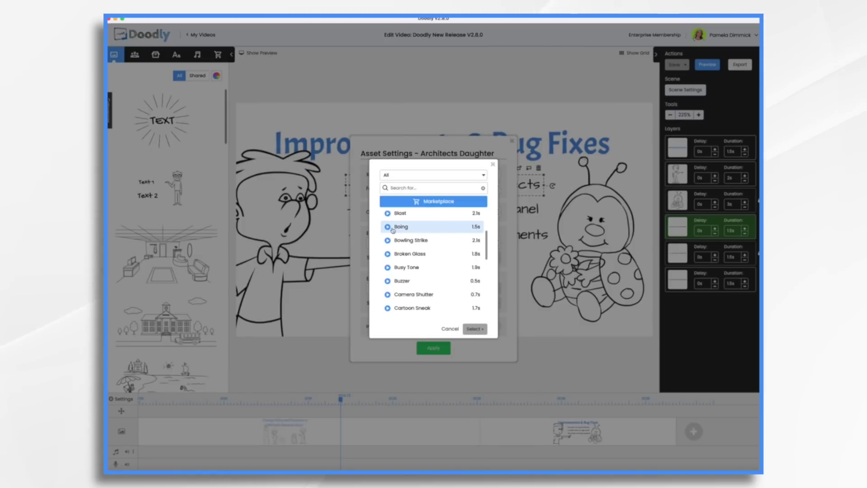
{"action": "scroll", "coordinate": [433, 262], "scroll_direction": "down", "scroll_amount": 5}
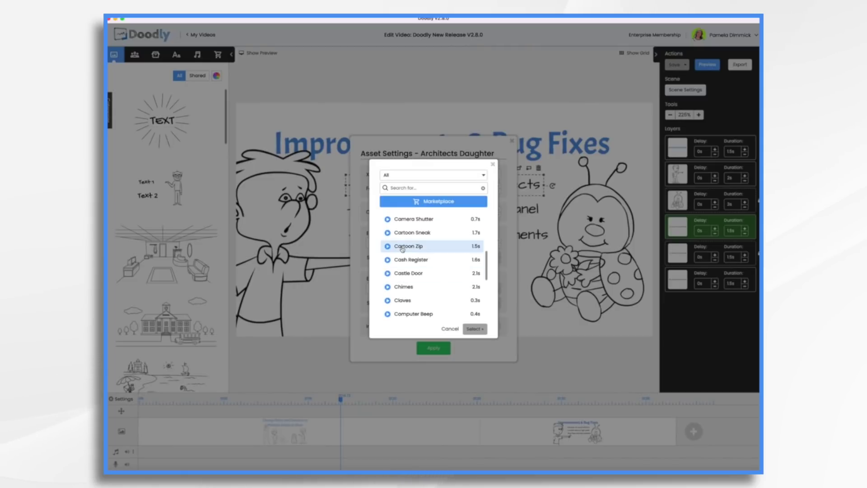
{"action": "left_click", "coordinate": [435, 248]}
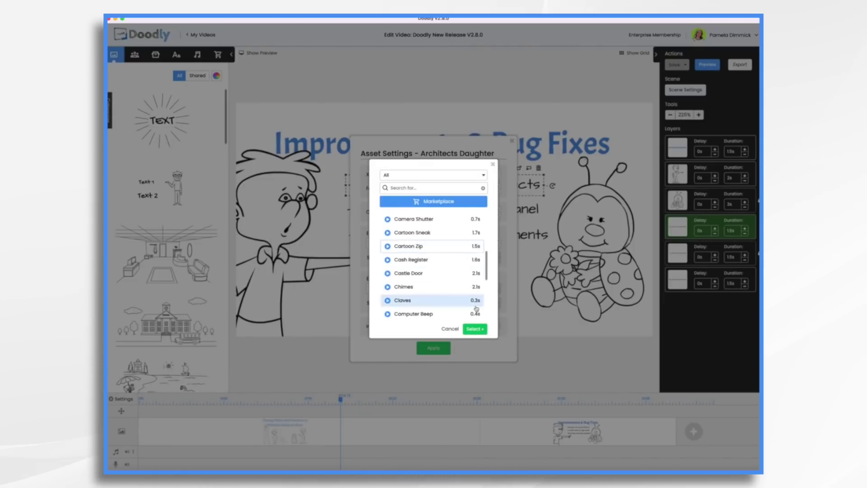
{"action": "left_click", "coordinate": [475, 329]}
{"action": "left_click", "coordinate": [432, 349]}
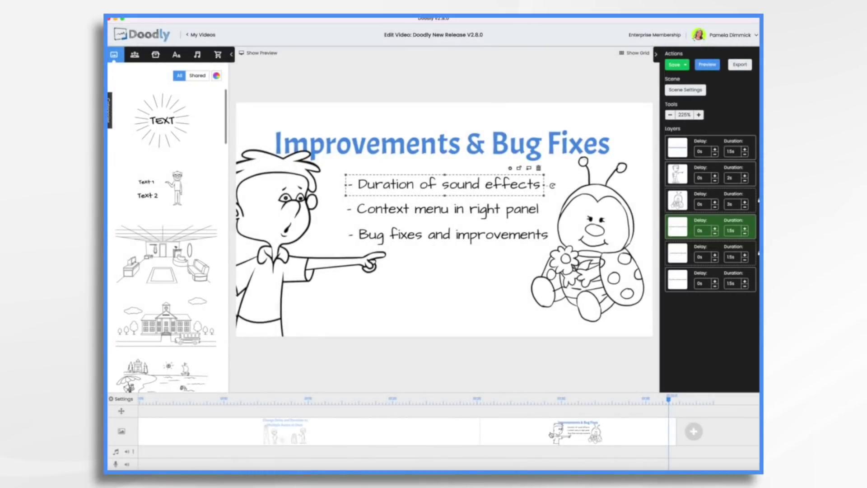
{"action": "right_click", "coordinate": [551, 432]}
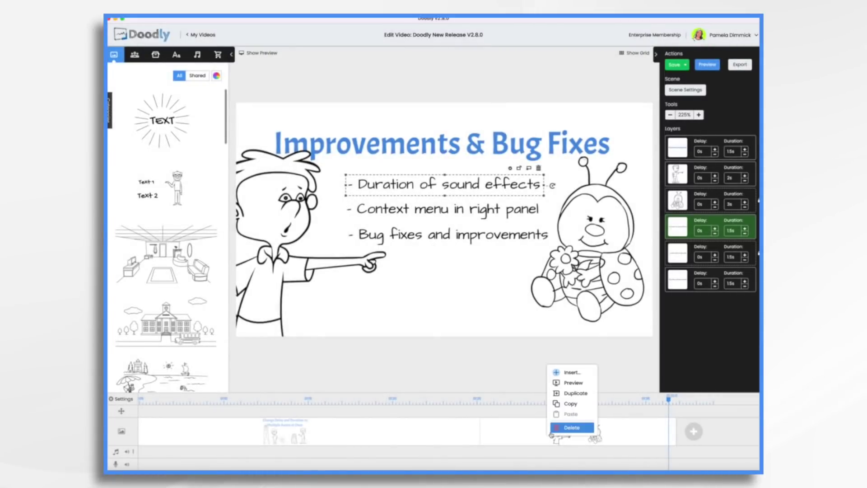
{"action": "left_click", "coordinate": [566, 383]}
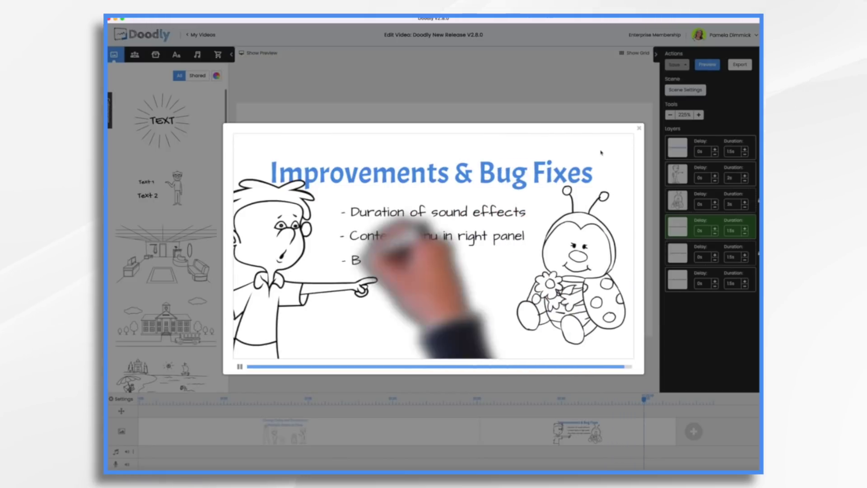
{"action": "left_click", "coordinate": [639, 128]}
{"action": "left_click", "coordinate": [460, 239]}
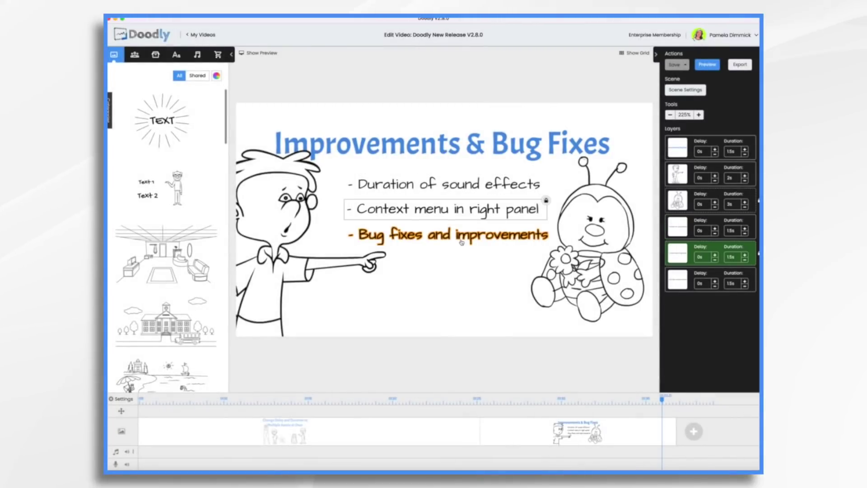